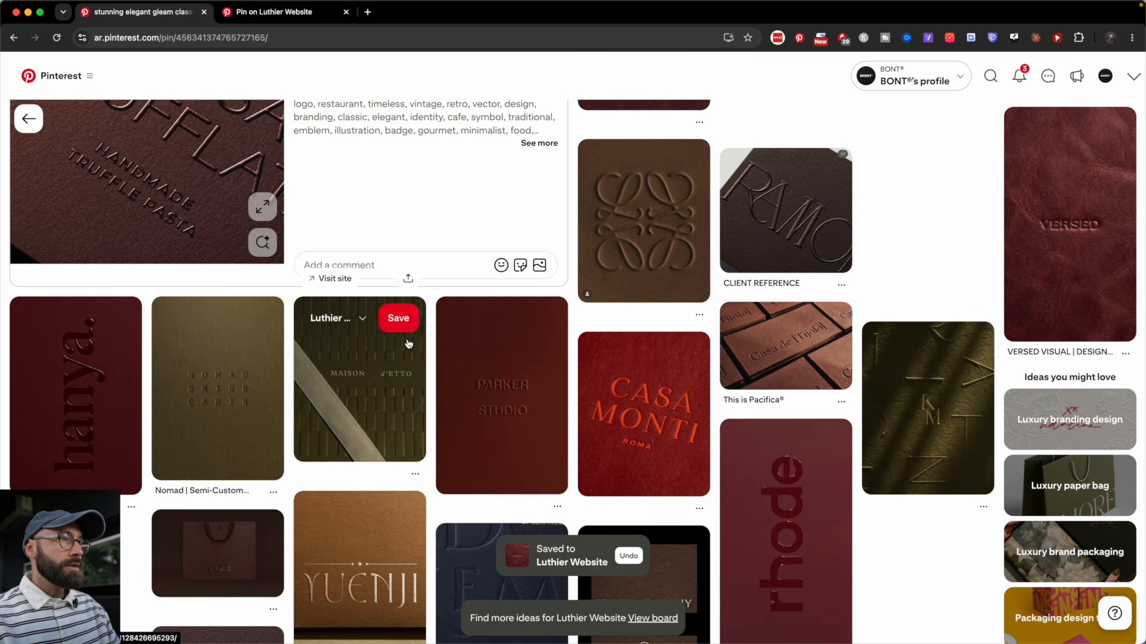
Save the Nomad, Tandem and burgundy embossed logotype pins to the Luthier Website board
click(256, 318)
scroll(537, 426, down, 4)
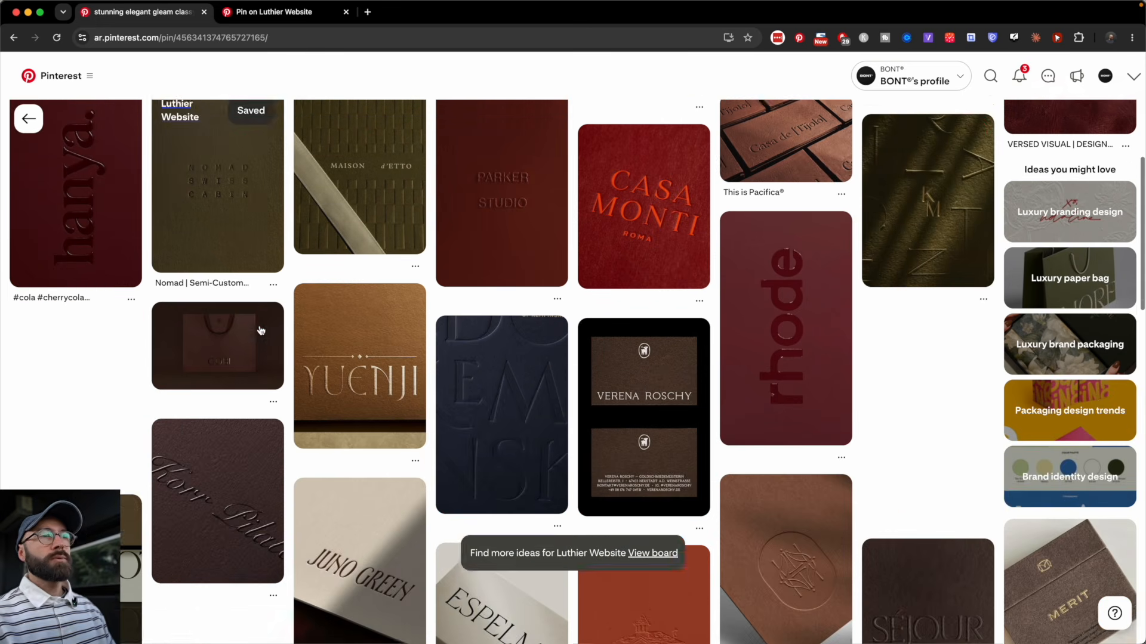
scroll(537, 426, down, 5)
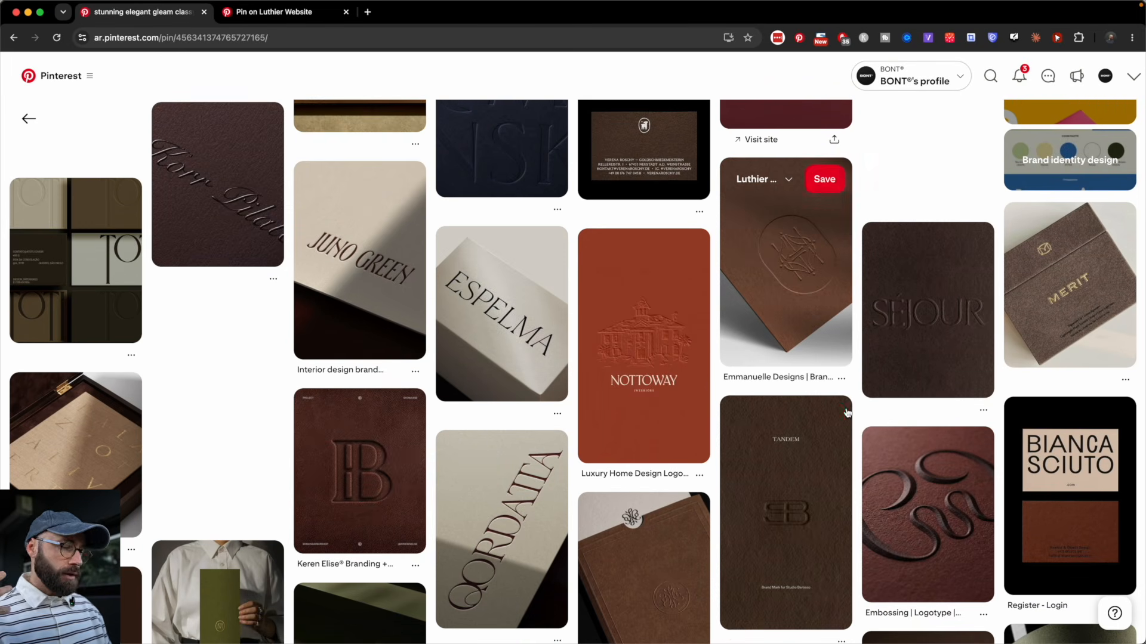
scroll(848, 411, down, 3)
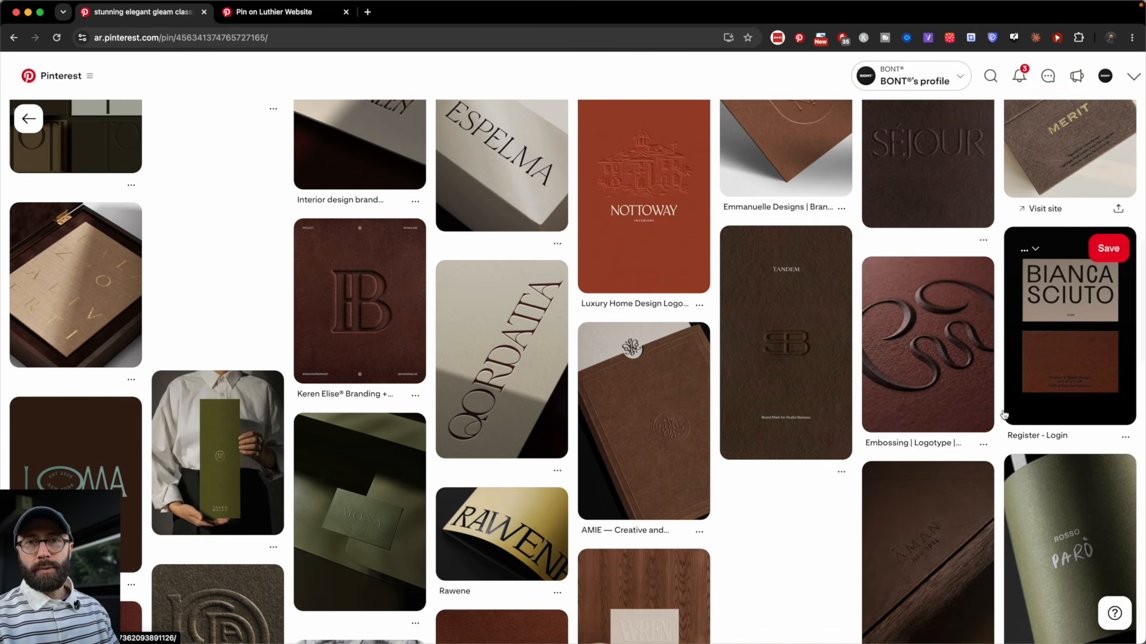
click(829, 251)
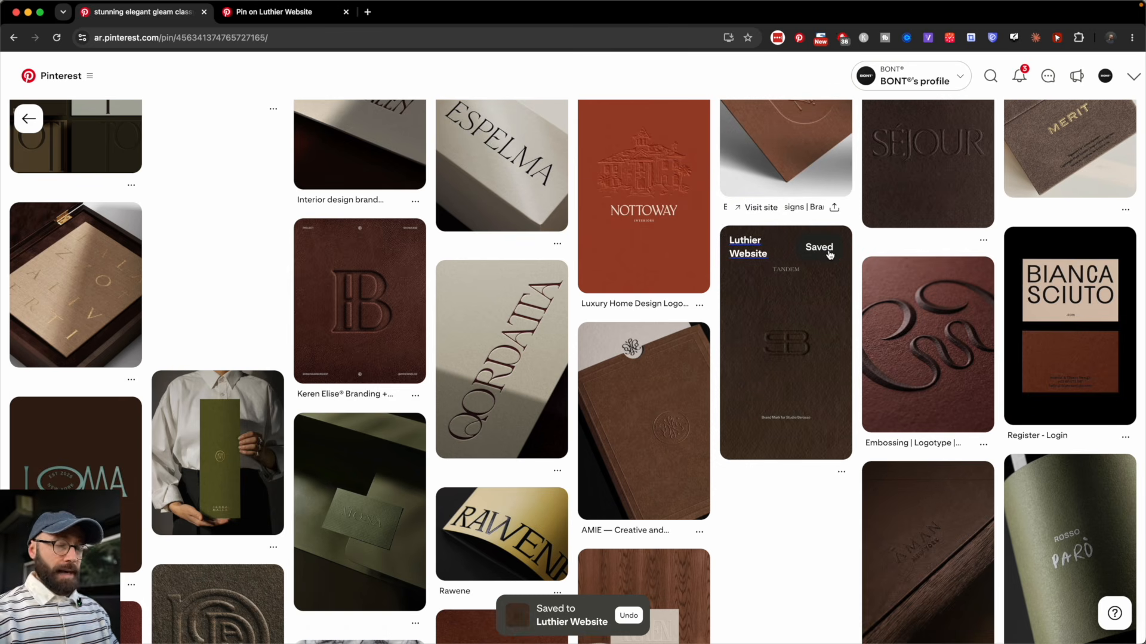
click(957, 276)
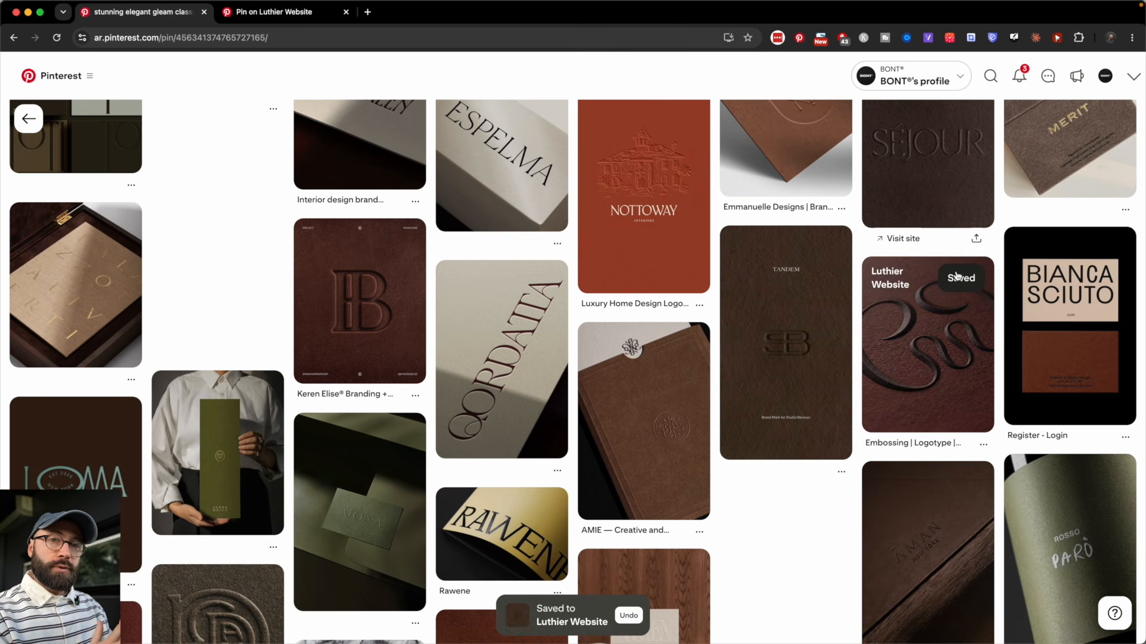
From the Sepia Showroom pin's related pins, save the Paris decor poster to BONT Website V3 and the blue Gala de la Fondation pin to Luthier Website
click(293, 12)
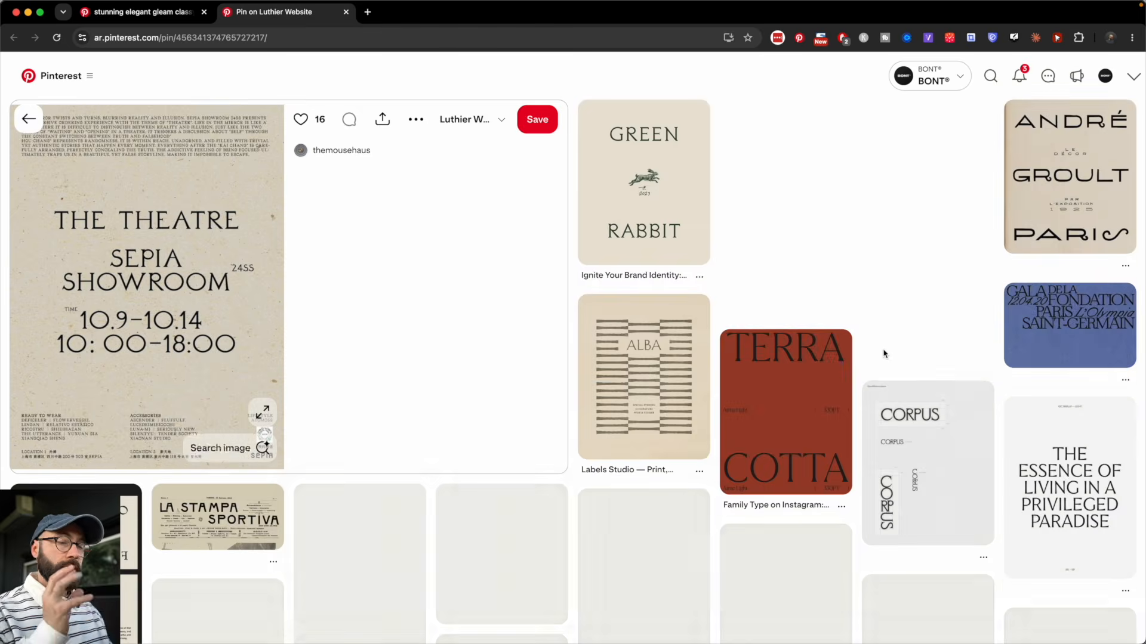
click(1105, 119)
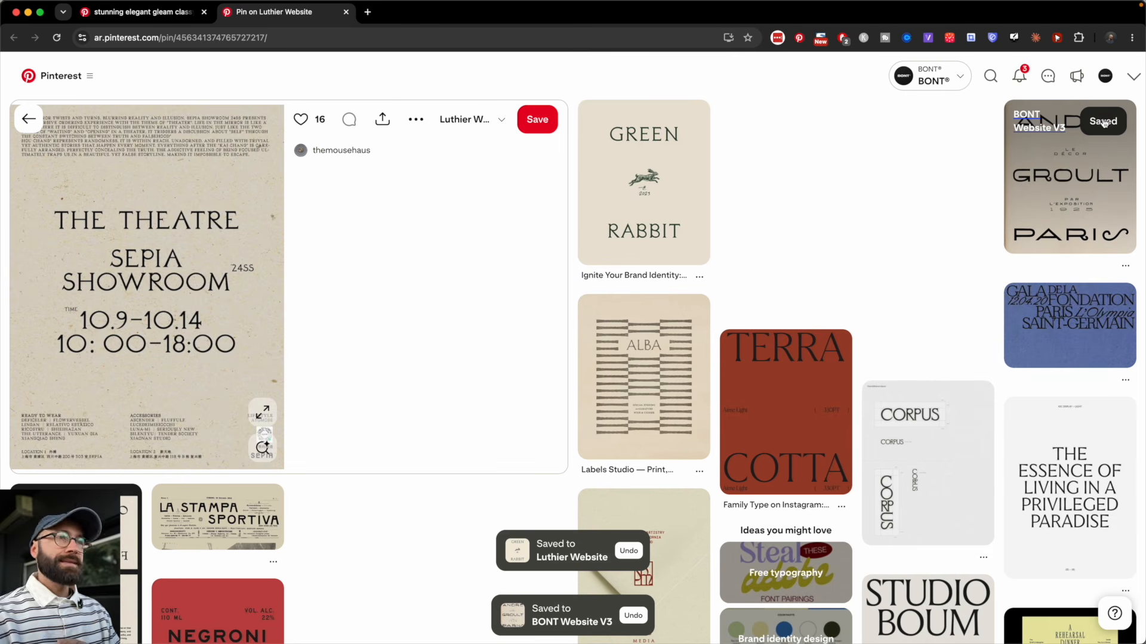
click(1075, 307)
text(lu)
click(979, 421)
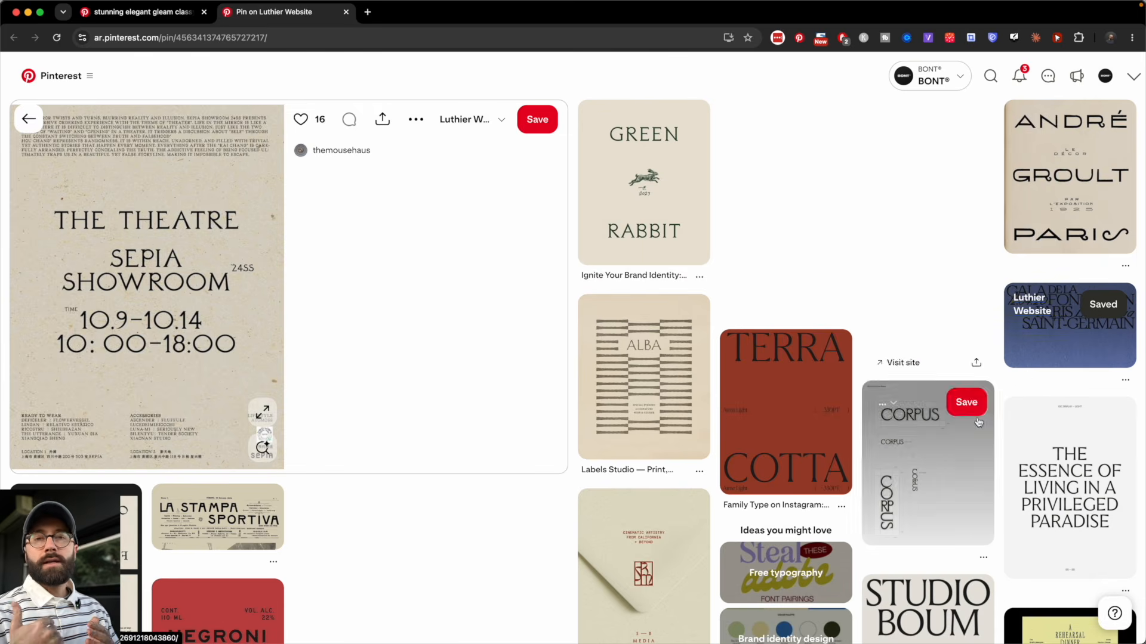
Save the red Terra Cotta pin and the cream envelope pin to the Luthier Website board
scroll(1027, 379, down, 3)
click(826, 199)
click(677, 165)
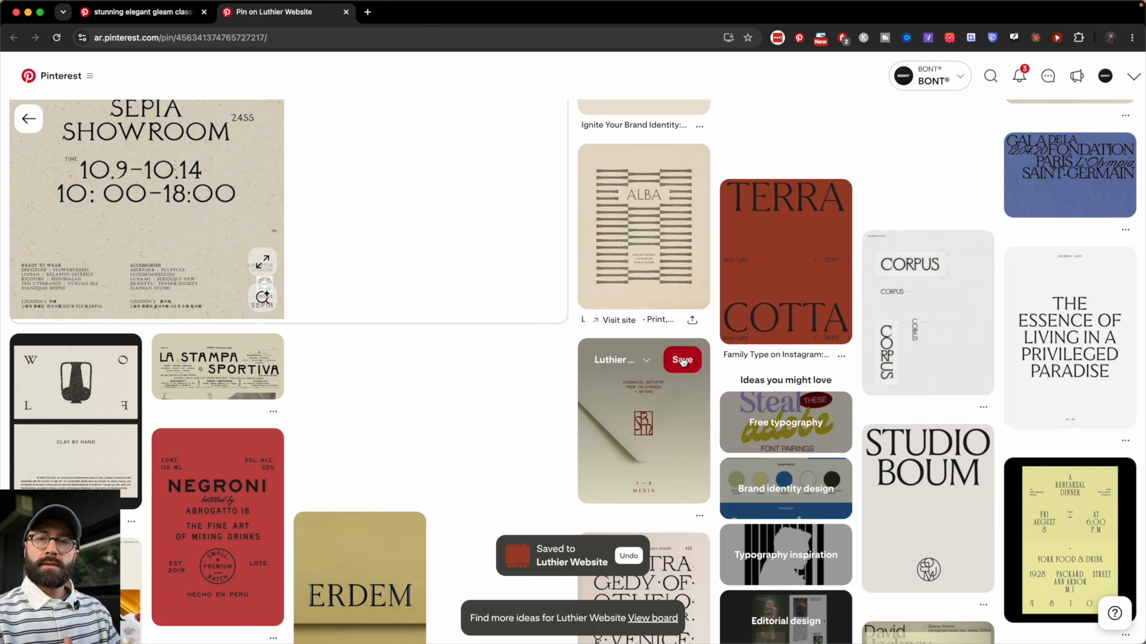
Save the La Stampa Sportiva and Negroni label pins, choosing Luthier Website as the board for both
mouse_move(253, 356)
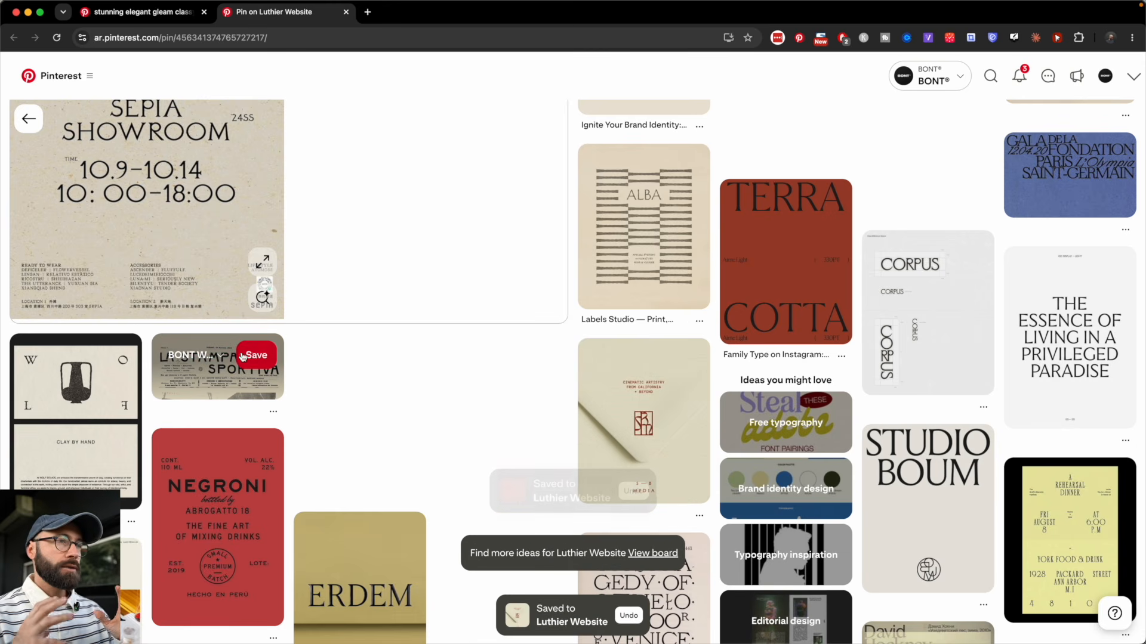
click(191, 357)
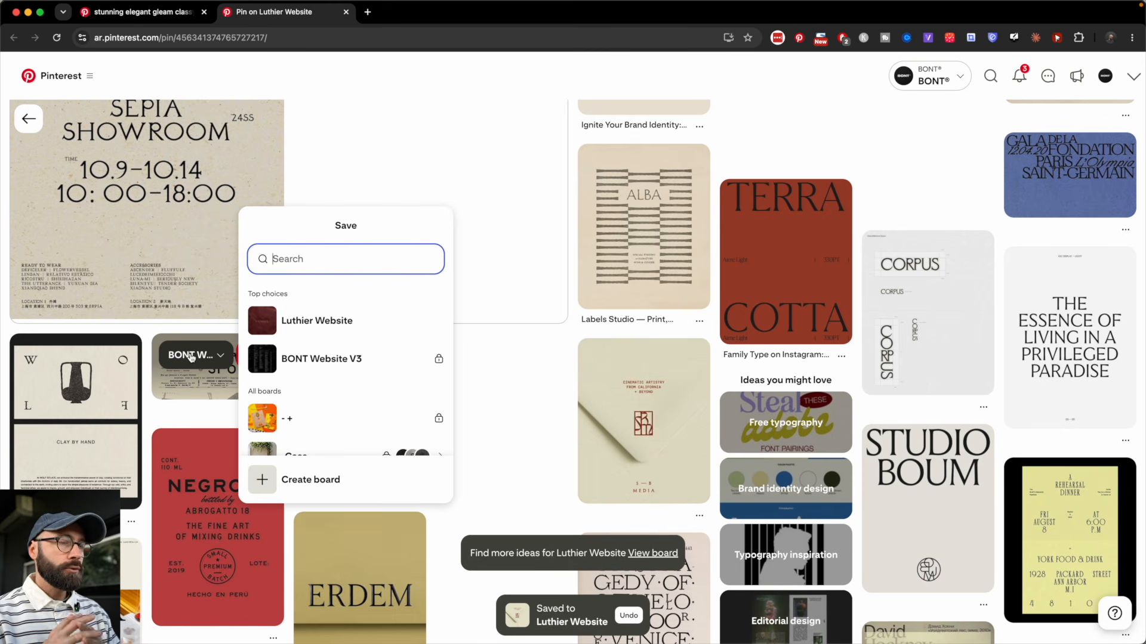
click(313, 323)
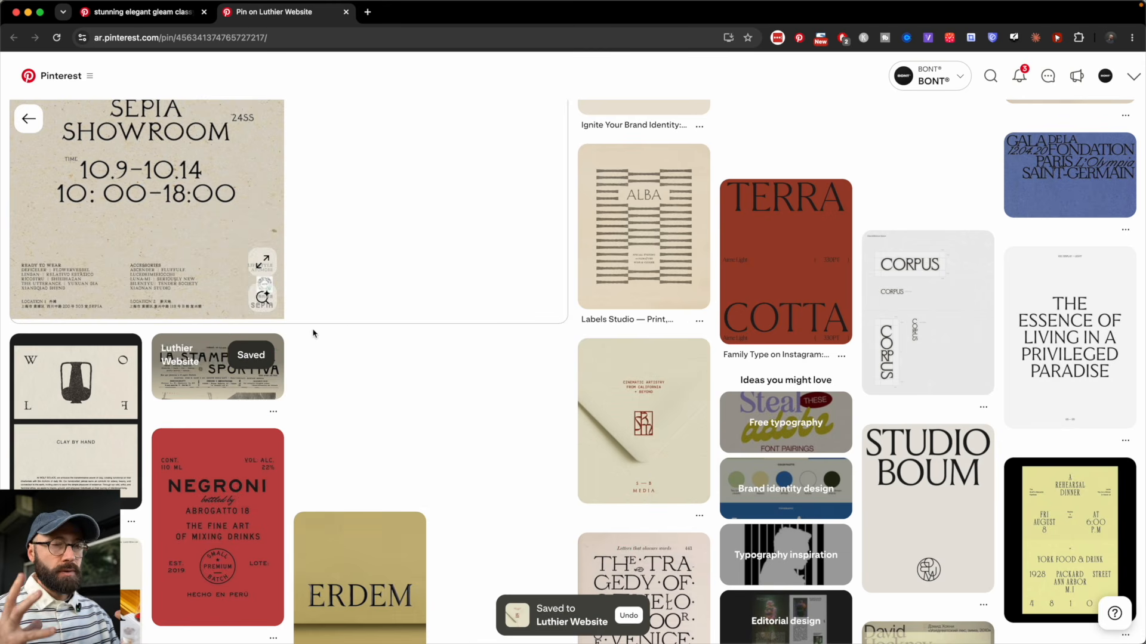
click(215, 452)
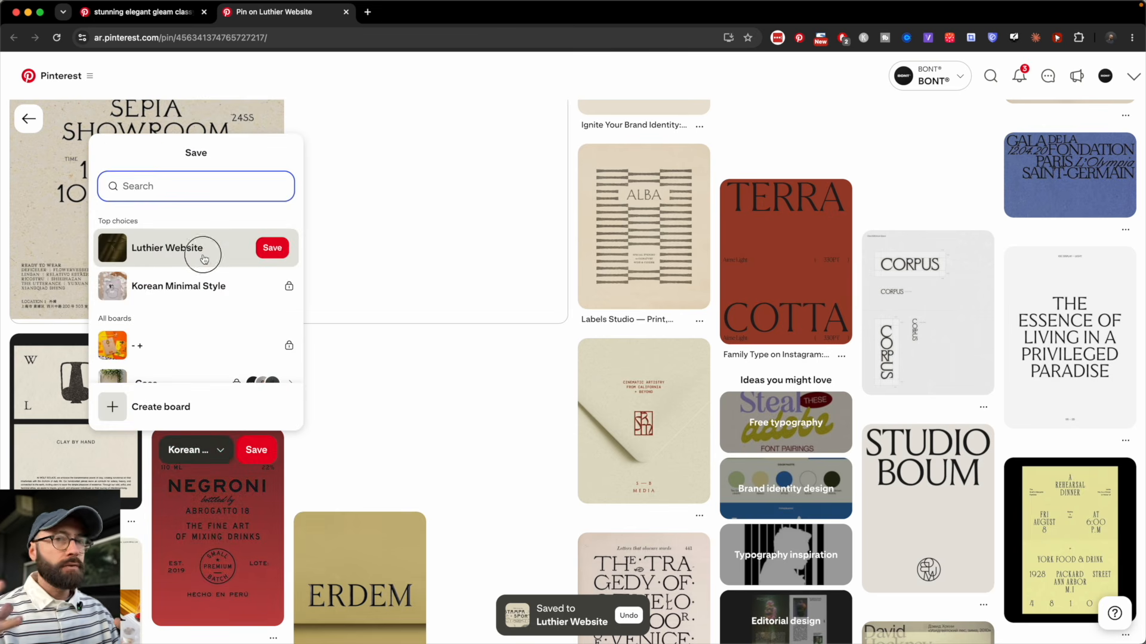
click(205, 253)
scroll(411, 279, up, 3)
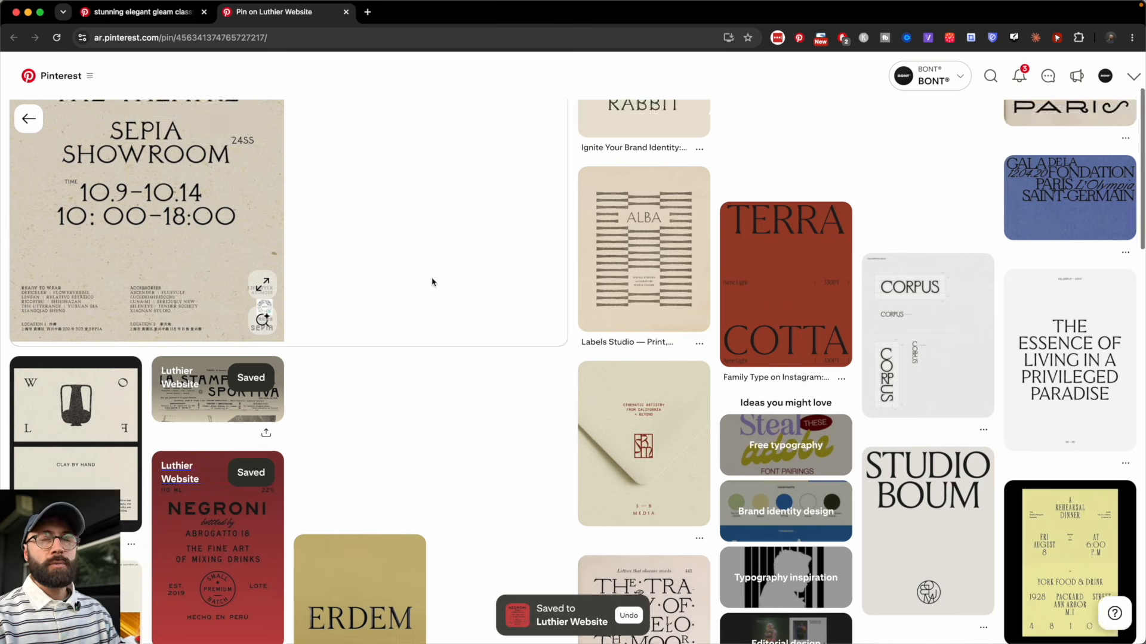
Close the Sepia Showroom pin's tab and go back from the embossed truffle pasta pin
key(super+w)
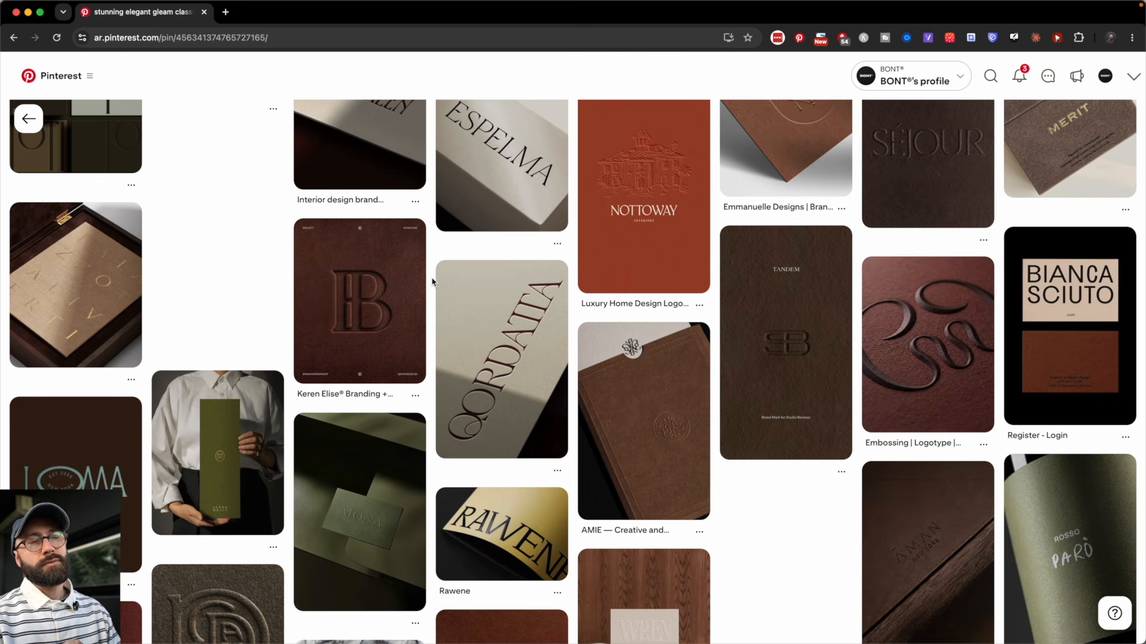
scroll(434, 282, up, 10)
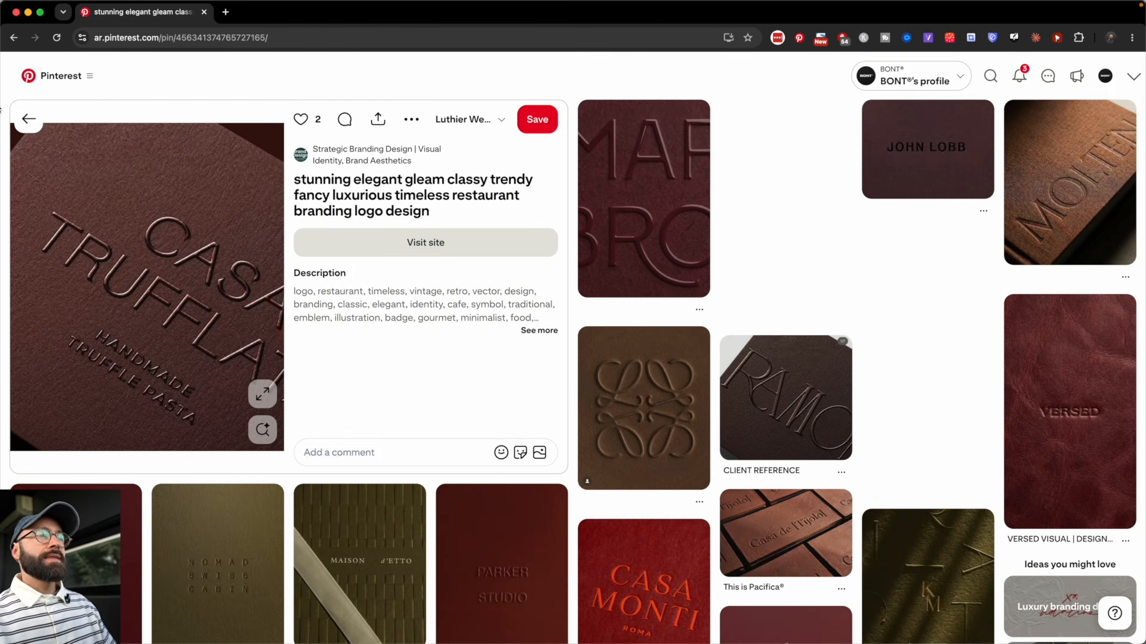
click(28, 117)
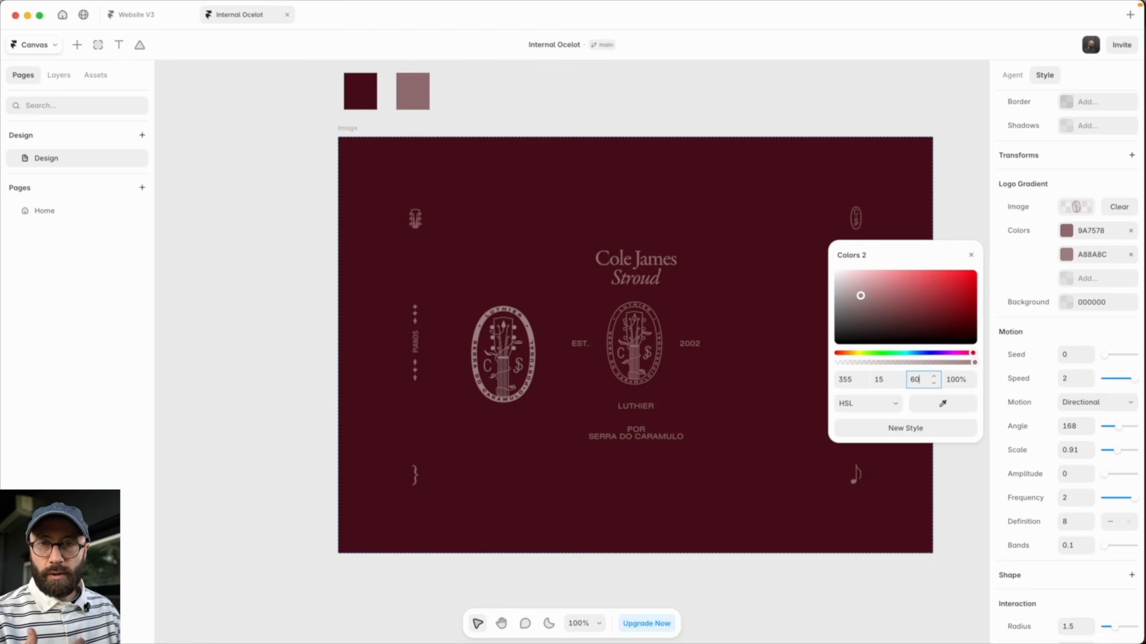
Pause and resume playback of the Luthier-Website-ScreenRecording video
key(space)
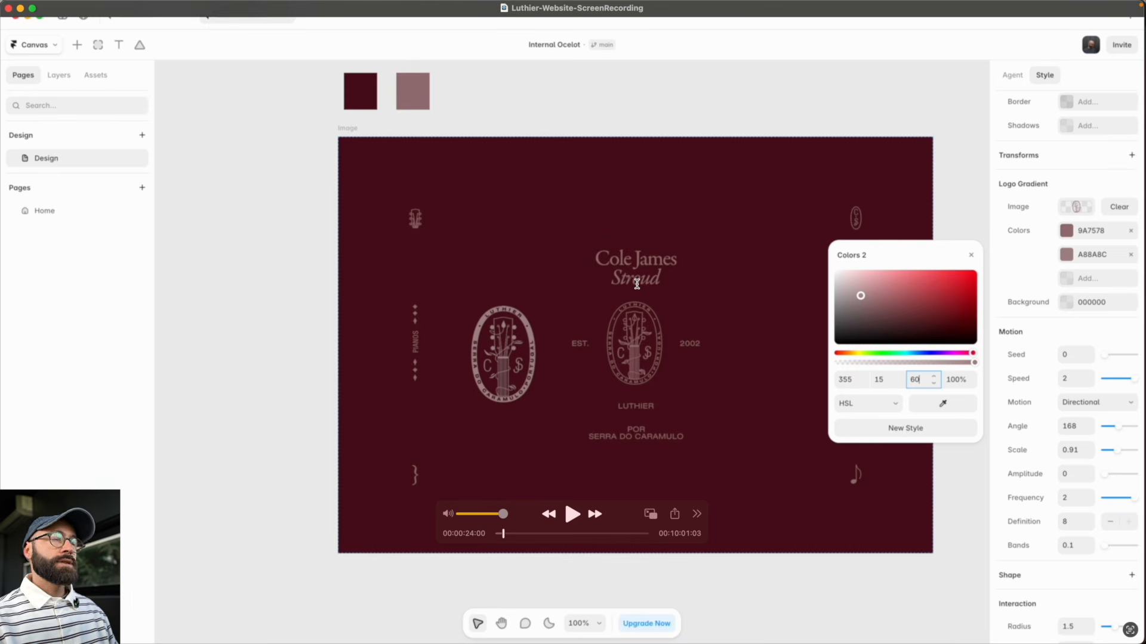
key(space)
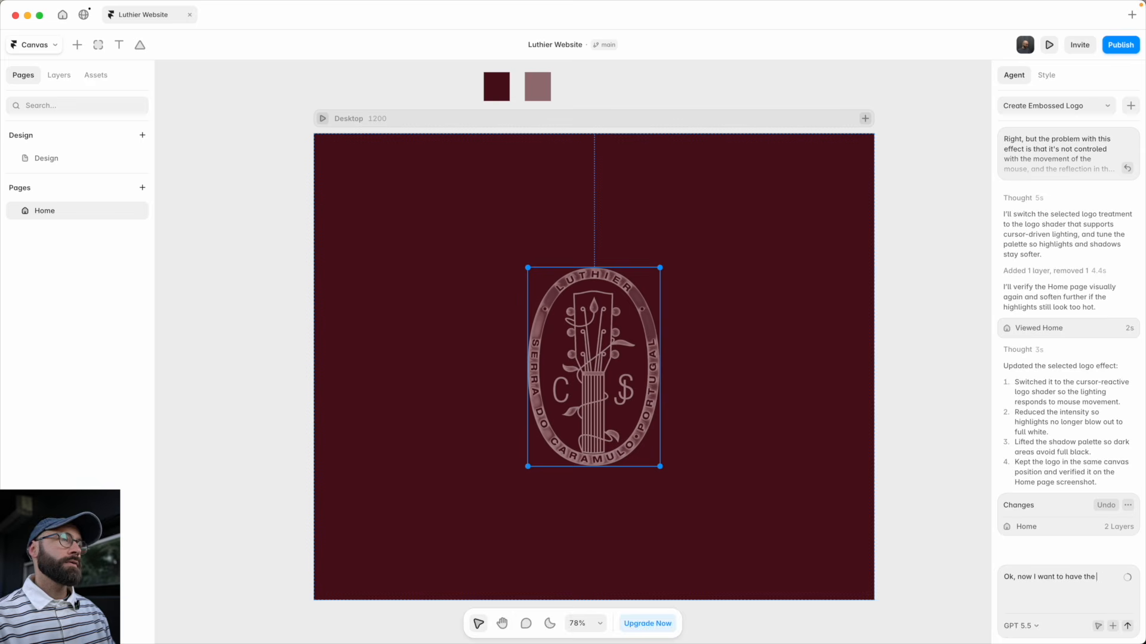
Ask the agent to make the logo effect react to mouse movement on the whole viewport, not just inside the logo, and preview the page
text(logo effect)
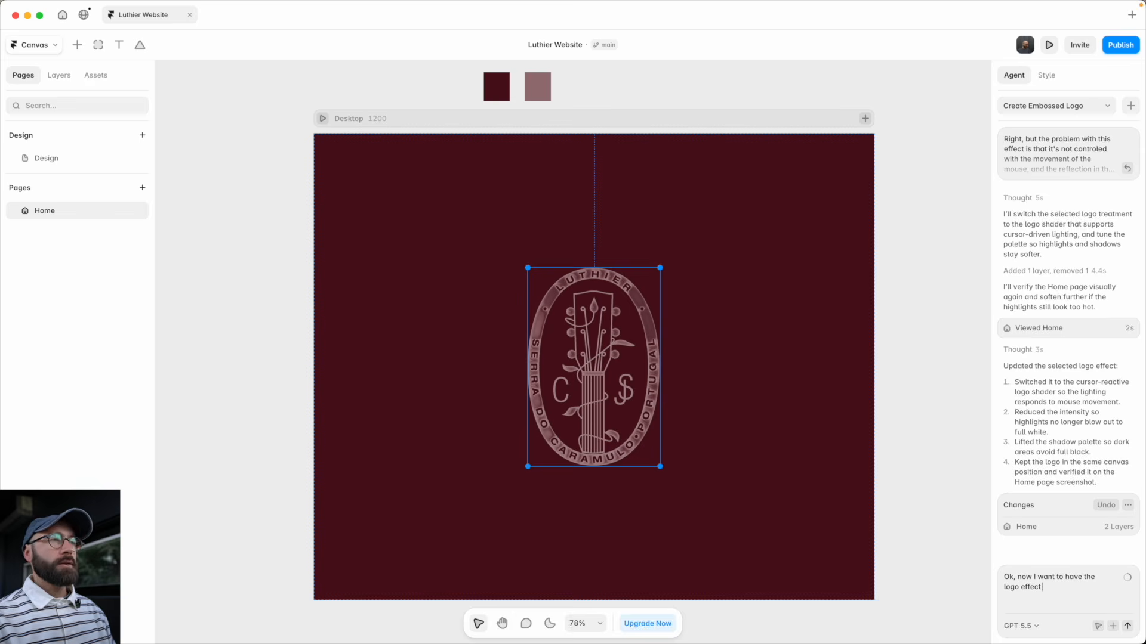
text( react whenever I move the mouse on the whole viewport, not just inside the logo)
key(Return)
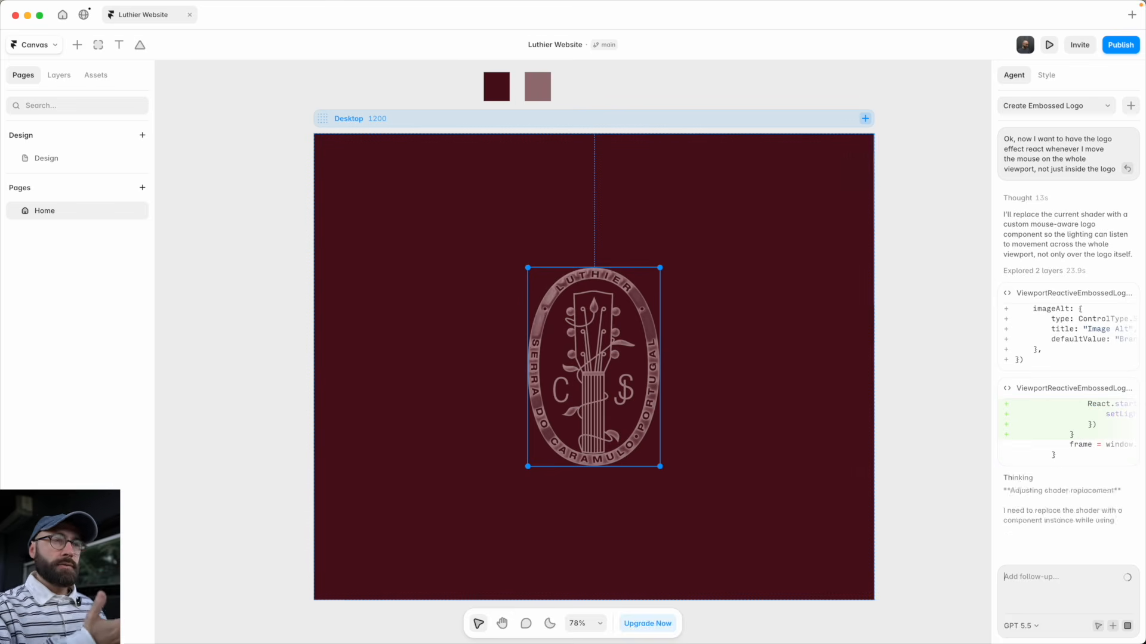
key(super+p)
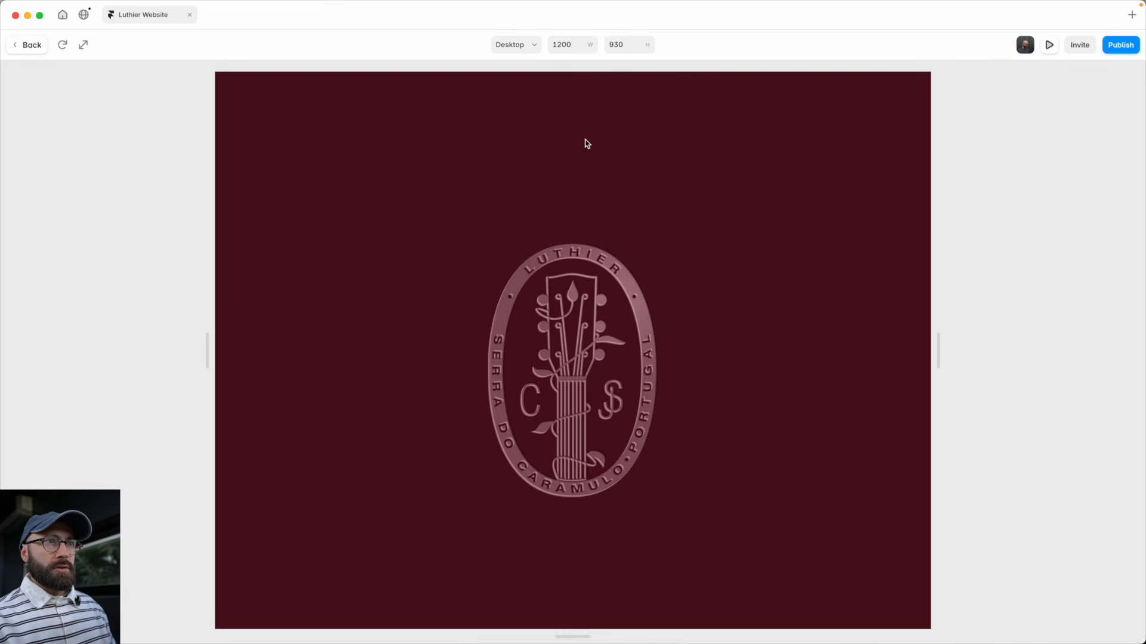
key(Escape)
Raise the embossed logo component's Shadow Lift and lower its Smoothness, Light and Bevel
click(594, 367)
scroll(1102, 511, down, 5)
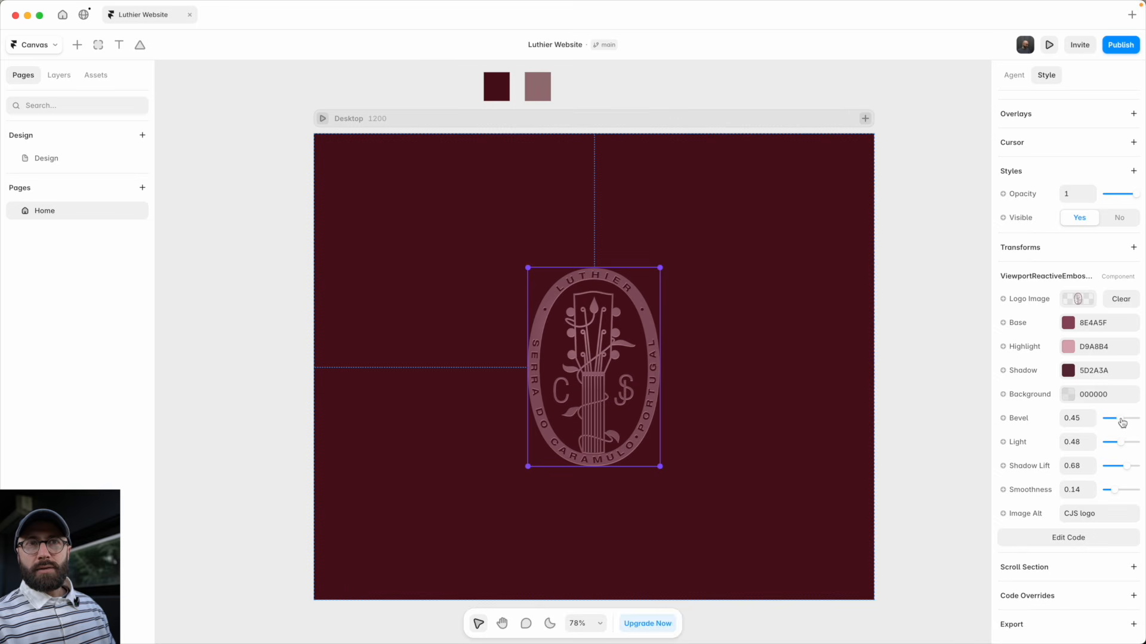
drag(1128, 468, 1138, 466)
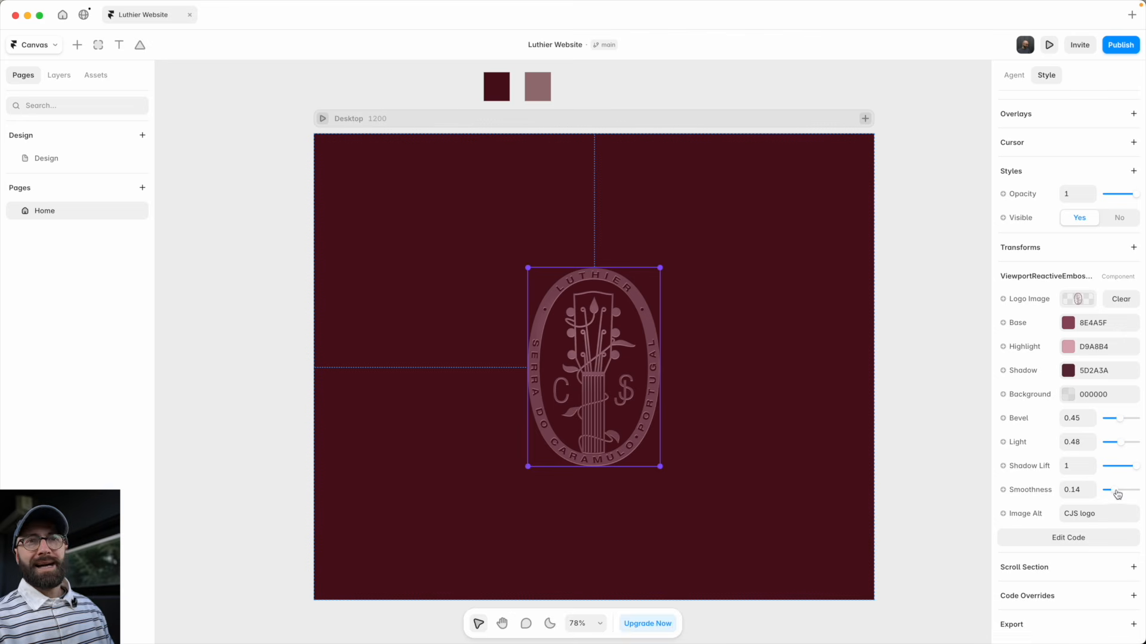
drag(1117, 494, 1079, 497)
drag(1117, 443, 1087, 451)
drag(1120, 420, 1113, 421)
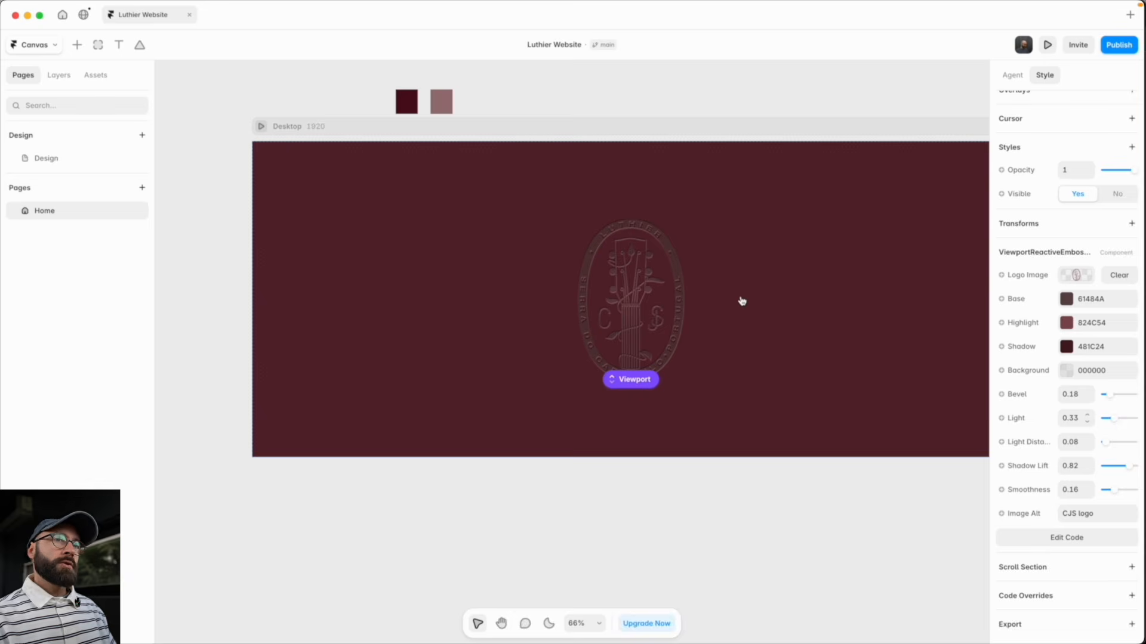
Scrub the website screen recording forward to about 5:20 and step through the scroll-animation section around that point
mouse_move(868, 352)
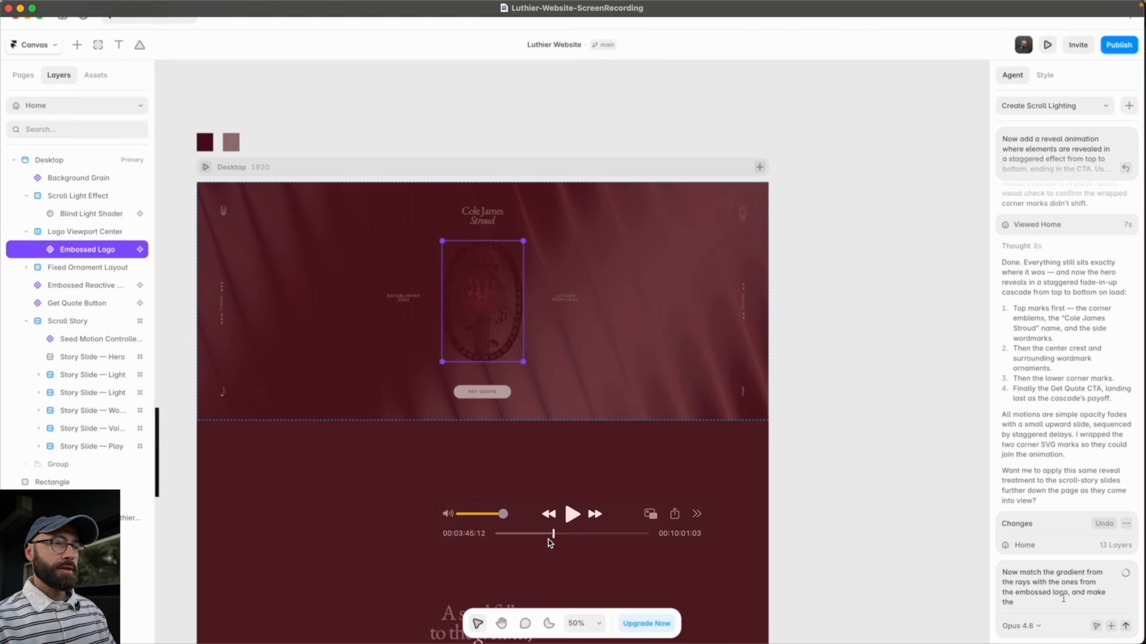
drag(554, 537, 565, 536)
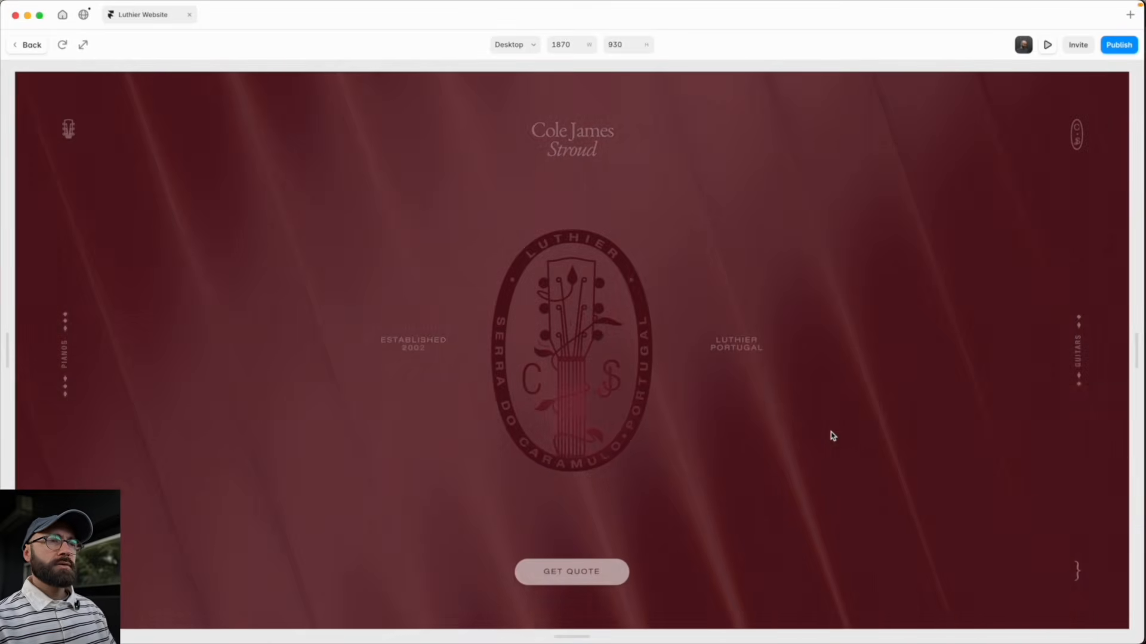
mouse_move(485, 536)
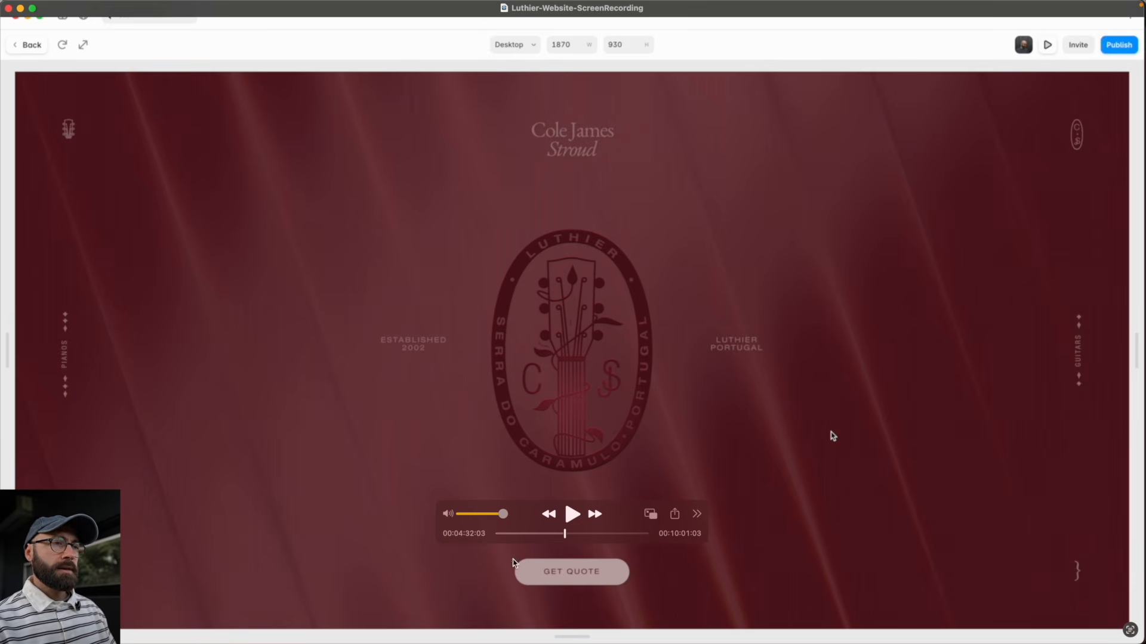
click(565, 534)
drag(565, 534, 577, 534)
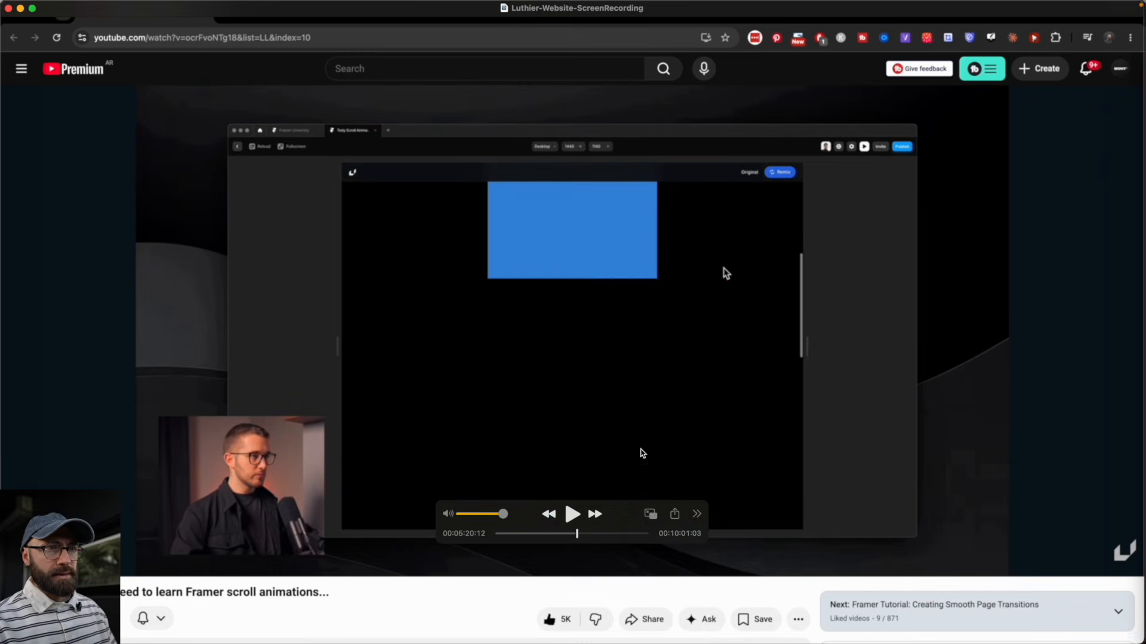
key(Right)
key(Right)
key(Right)
key(Right)
key(Right)
key(Right)
key(Right)
key(Right)
key(Right)
key(Right)
key(Right)
key(Right)
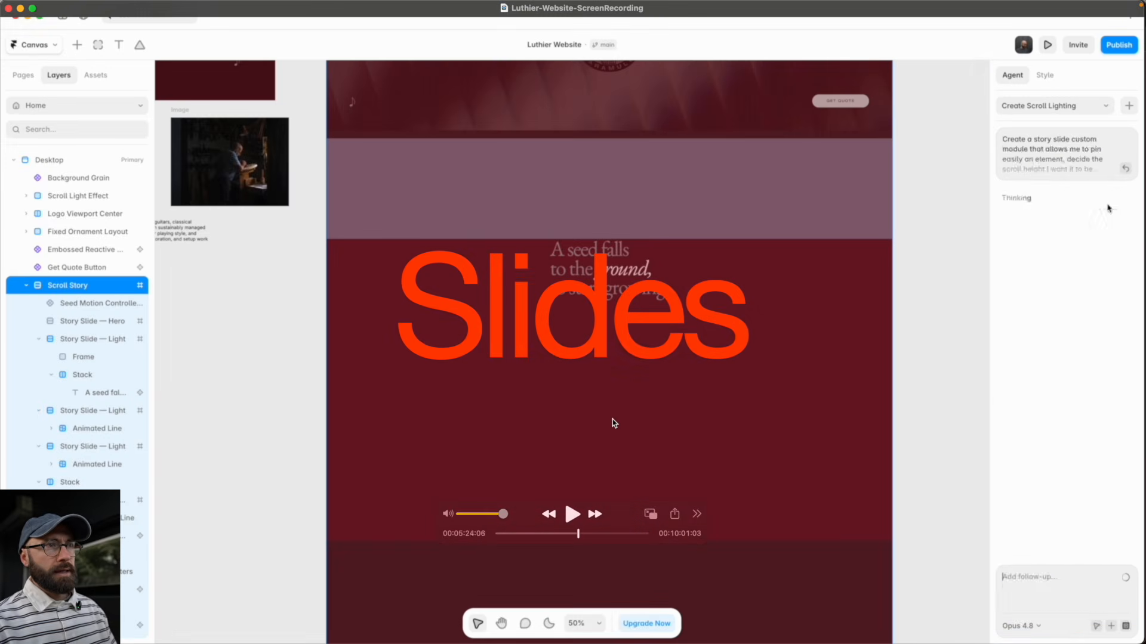
scroll(614, 423, right, 10)
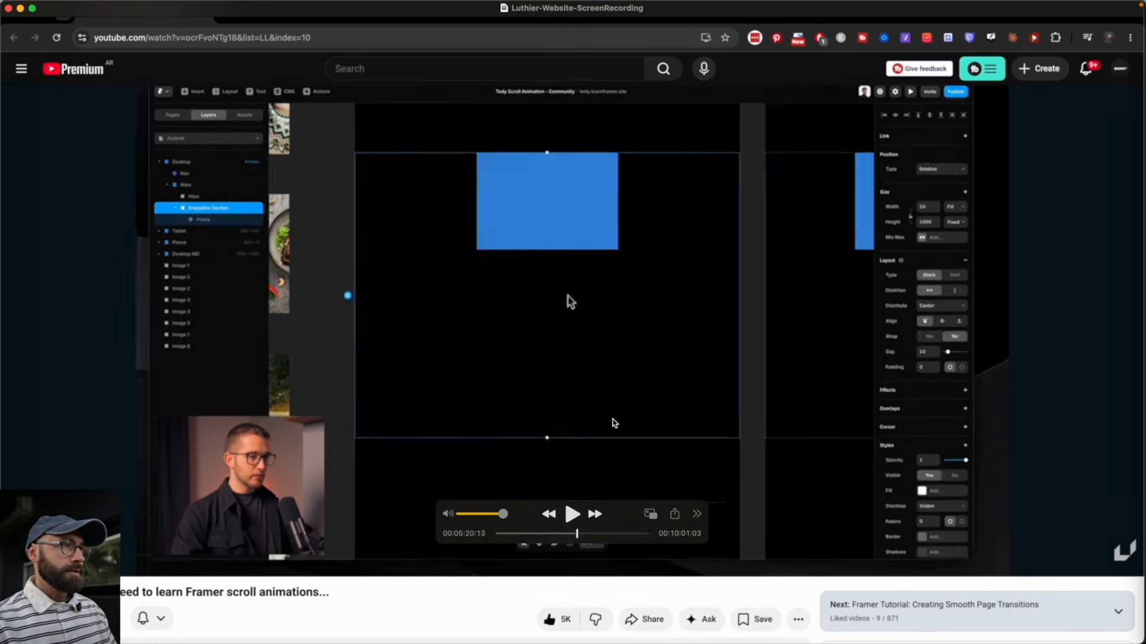
scroll(615, 423, right, 5)
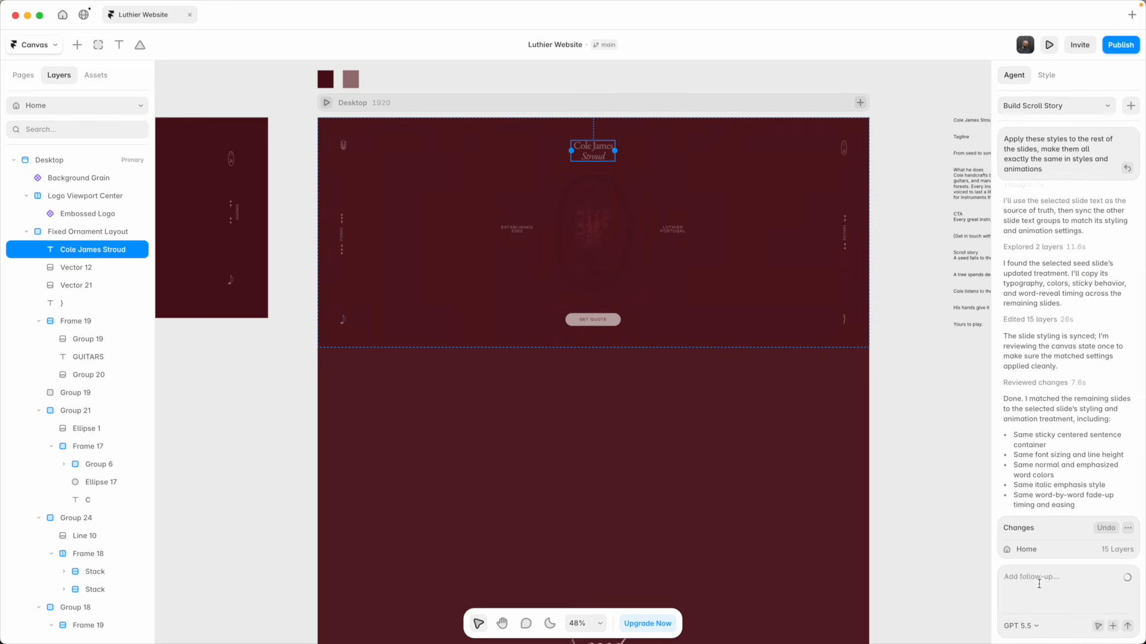
Ask the agent to update the slide texts in a new branch, answering to keep the current text and match only the selected text's styles
text(in a new branch)
key(Return)
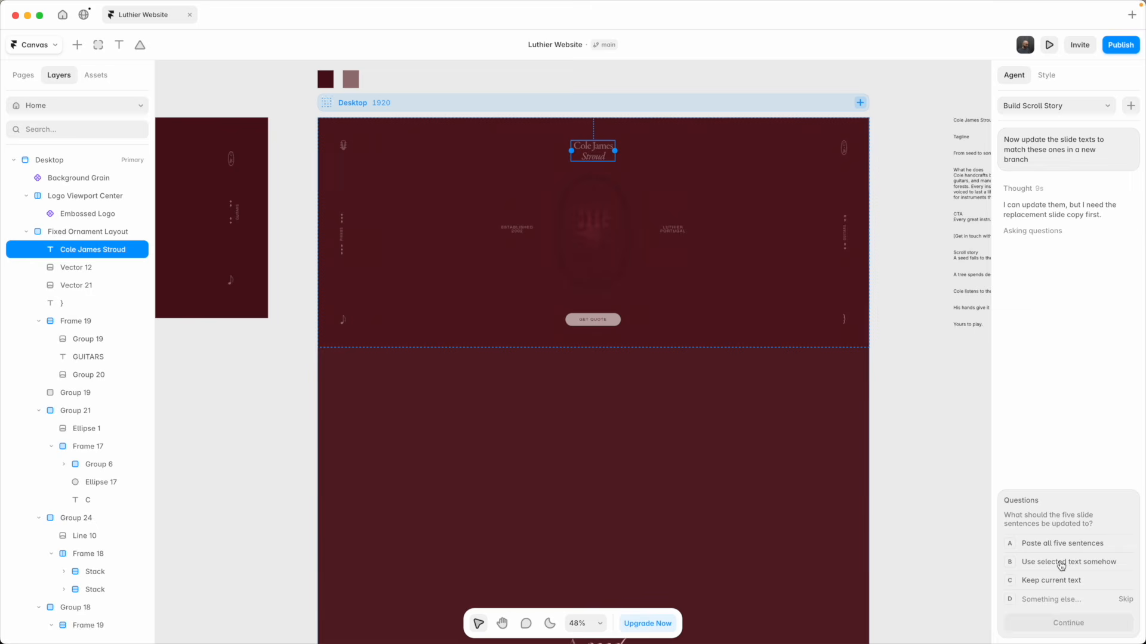
click(1061, 599)
text(Use current text, just update the text styles to match the selected one)
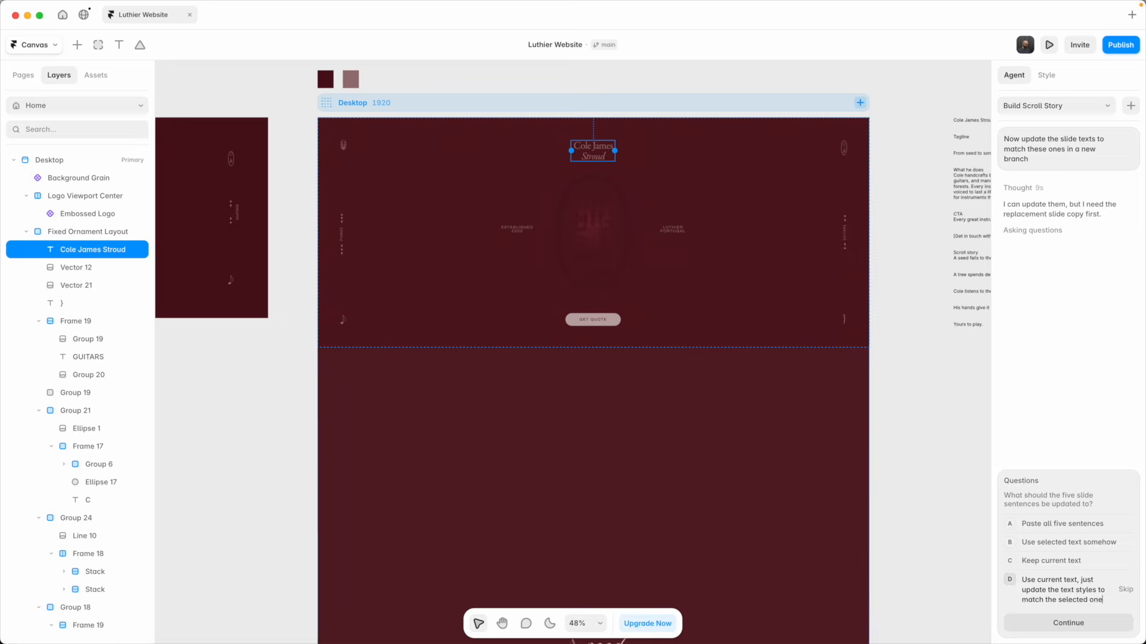
key(Return)
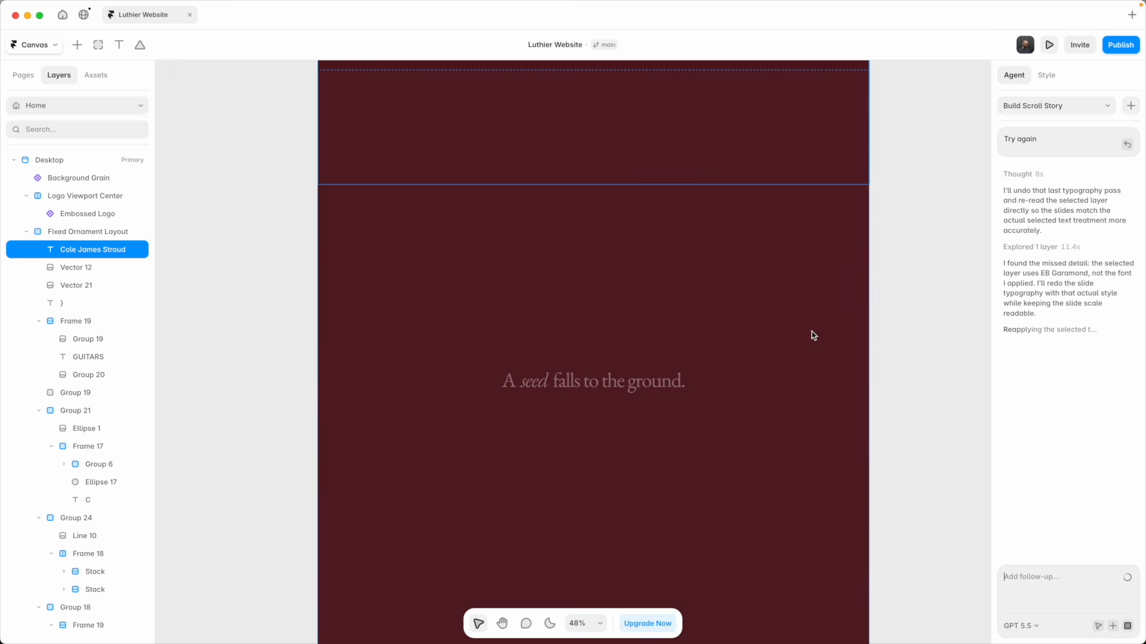
Ask the agent to keep the line breaks and the color change for the italics in the slide texts
text(Keep the line breaks and the color change for the italics)
key(Return)
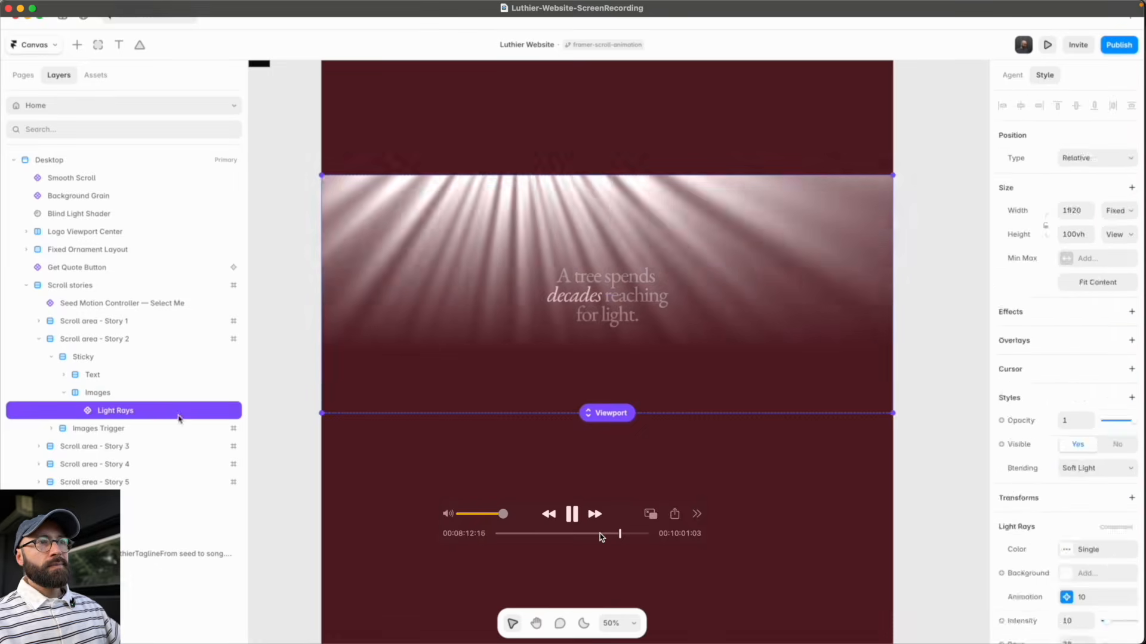
Play and pause the website screen recording around 8:12 to 8:18 to review the Light Rays settings and the Story 4 videos
key(space)
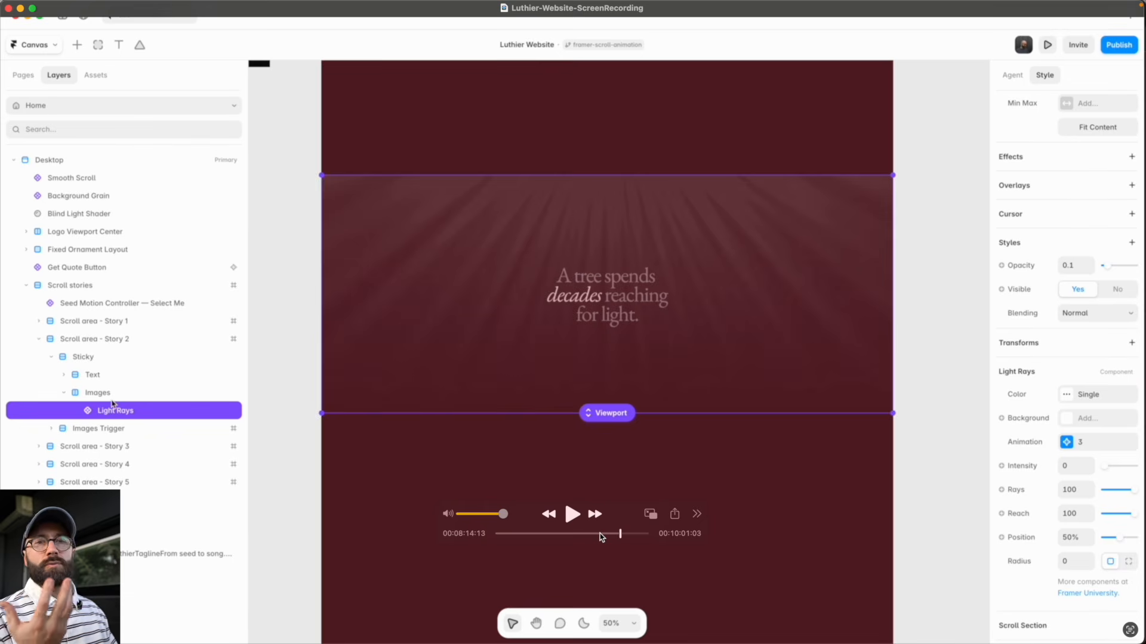
key(space)
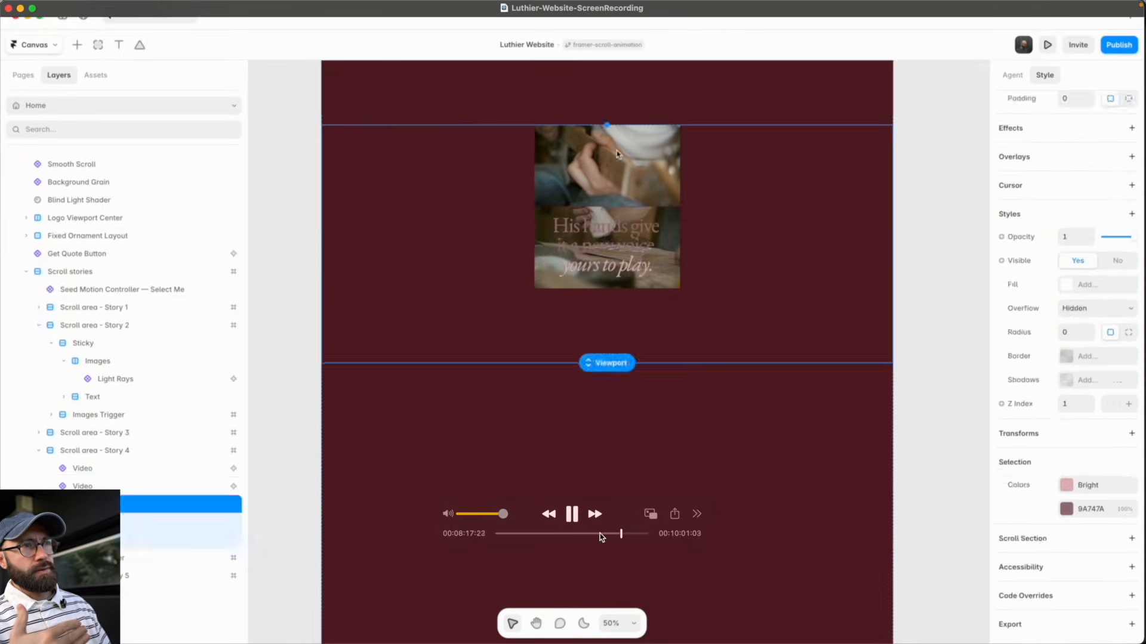
key(space)
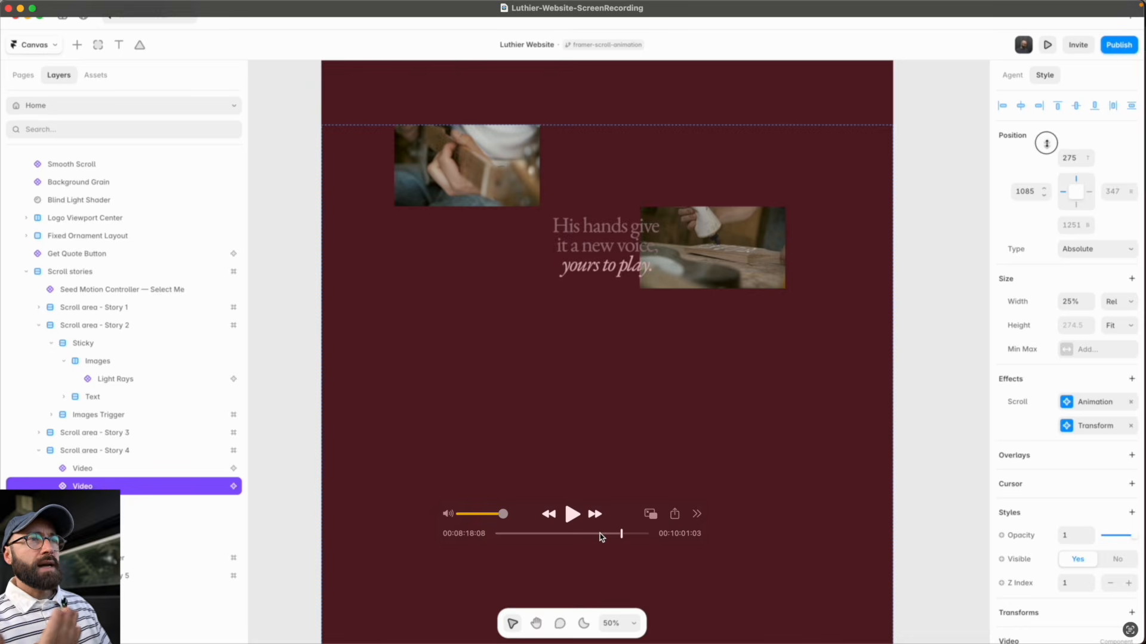
key(space)
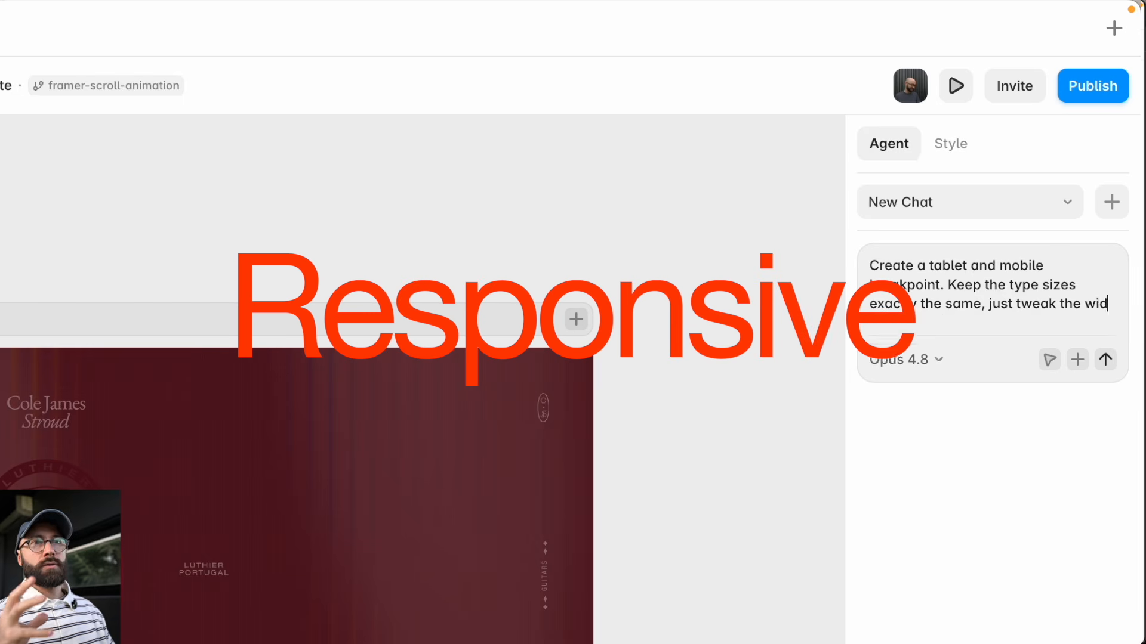
Ask the agent for tablet and mobile breakpoints, keeping type sizes exactly the same in pixels and tweaking only widths and heights of paragraphs and elements
key(BackSpace)
text(and elements but avoid using)
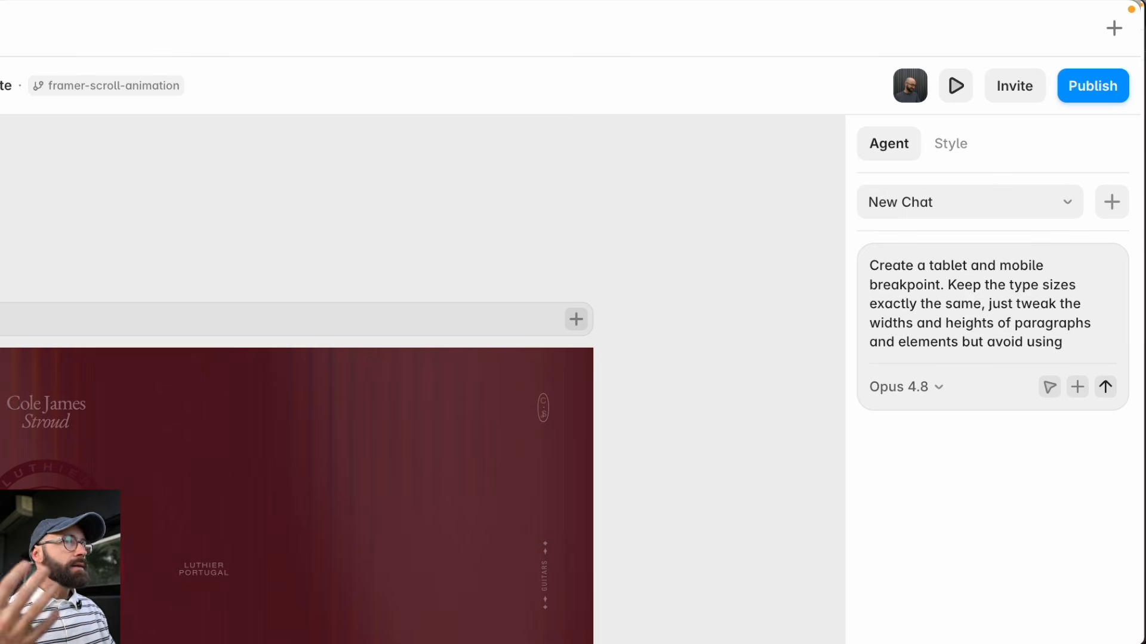
key(BackSpace)
key(BackSpace)
key(BackSpace)
key(BackSpace)
key(BackSpace)
key(BackSpace)
key(BackSpace)
key(BackSpace)
key(BackSpace)
key(BackSpace)
key(BackSpace)
text(make sure to use pixels to size the typefaces and ke)
text(ep)
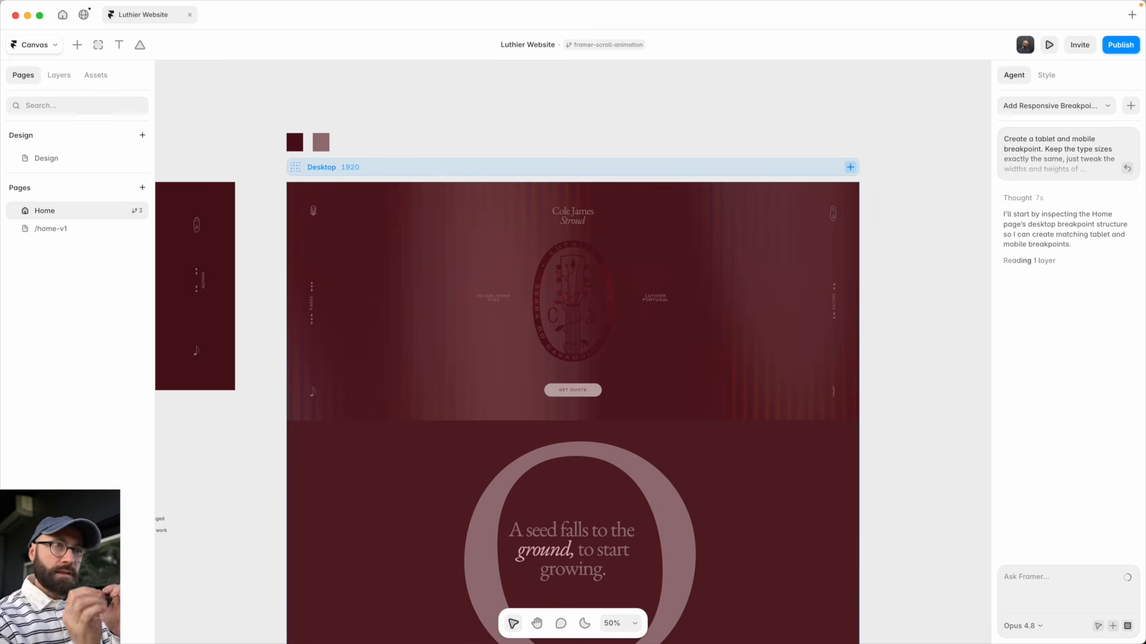
Send the agent a follow-up asking to make sure the CTA remains at the bottom
text(Make sure the C)
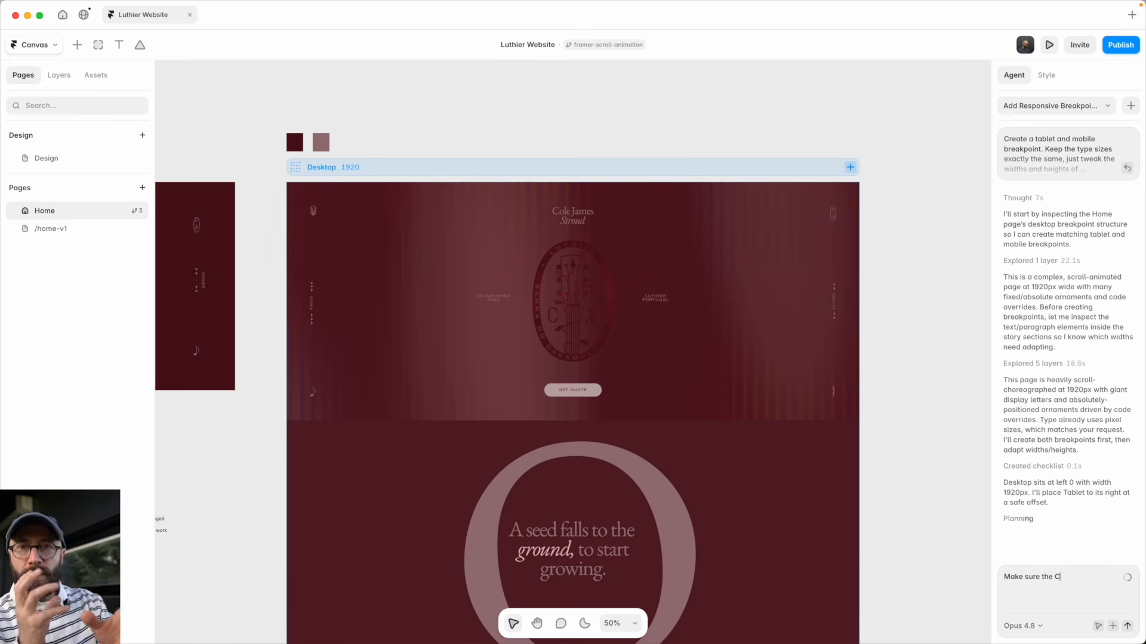
text(TA remains at the bottom and full width with a margin of 20px around it in mobile)
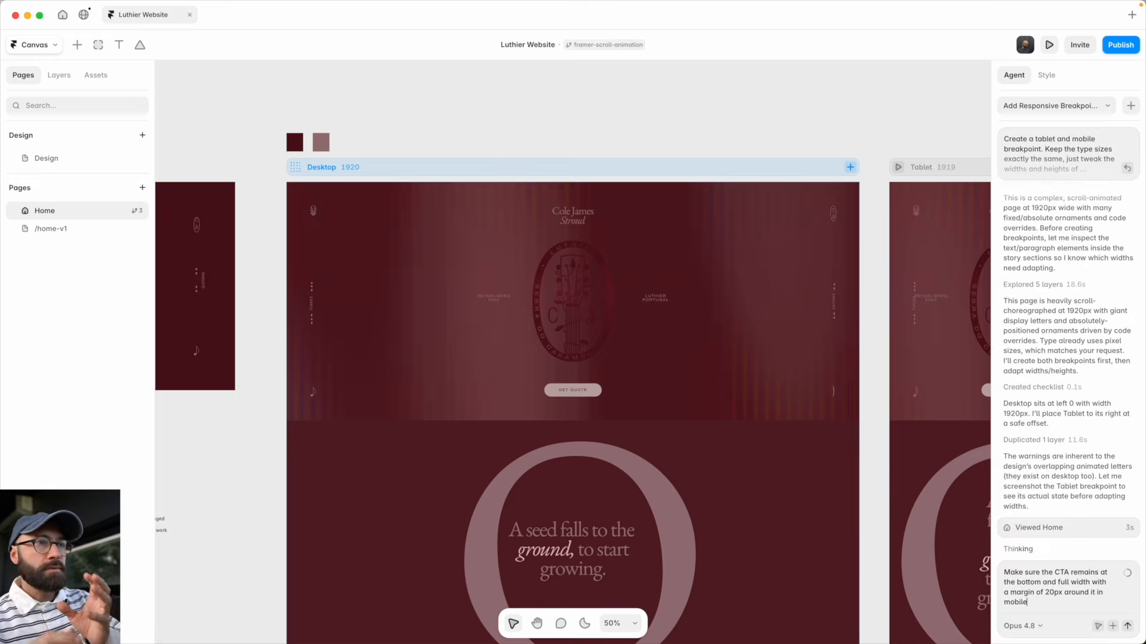
key(Return)
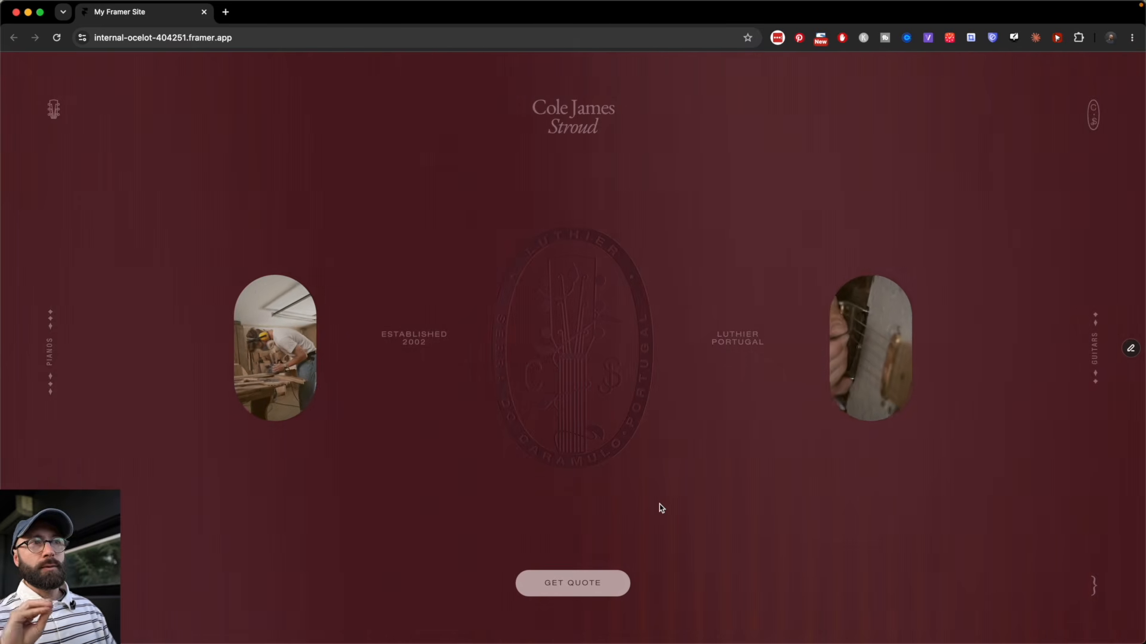
Reload the published site in the browser twice to replay its opening animation
key(super+r)
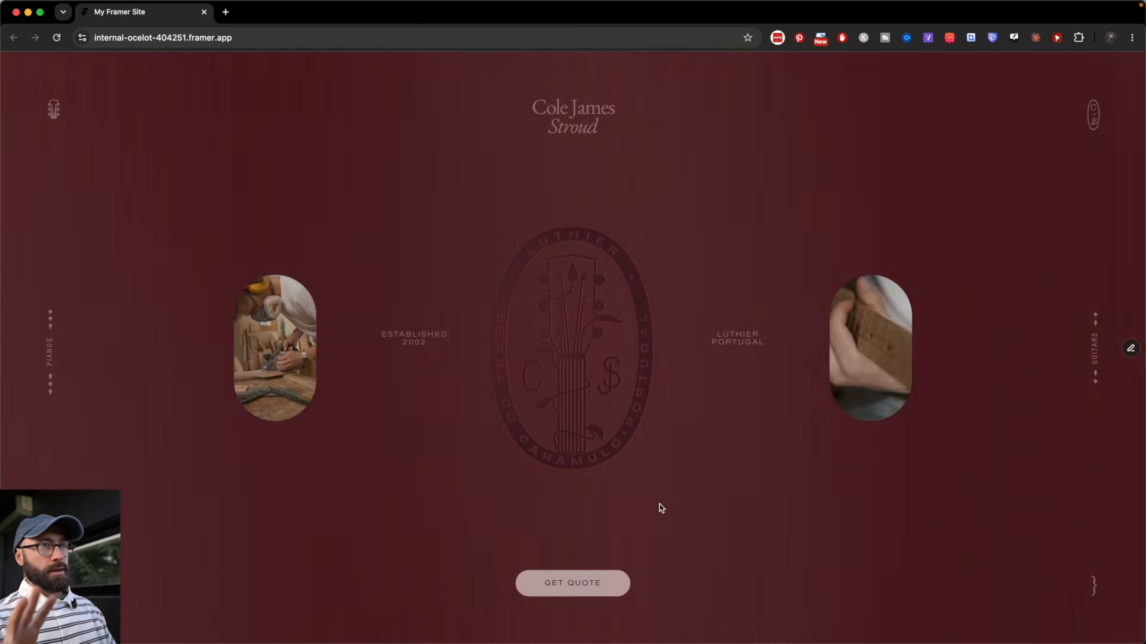
key(super+r)
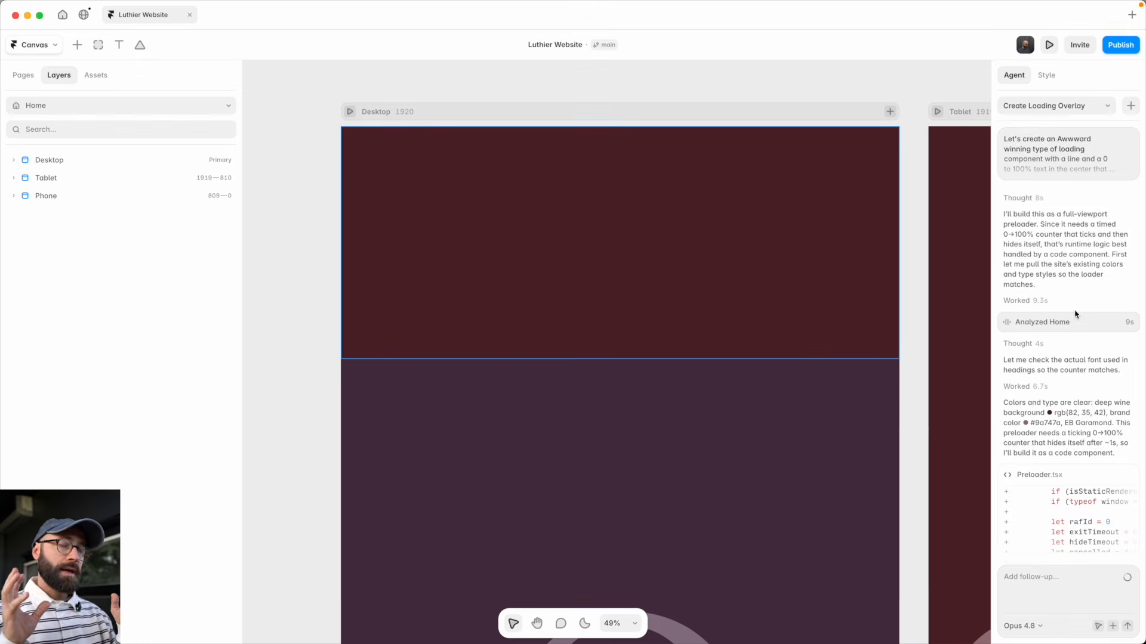
Review the preloader prompts in the Create Loading Overlay chat, highlighting the loading component, full-width line with staggered rectangles, and upward shrink requests
drag(1005, 139, 1136, 186)
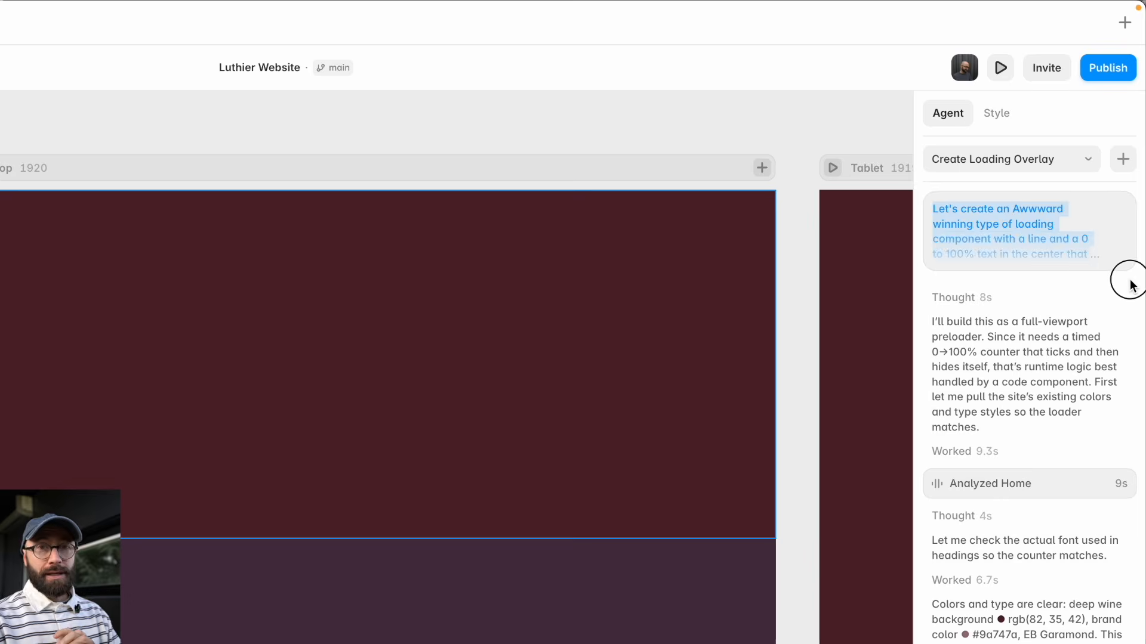
scroll(1104, 210, down, 1)
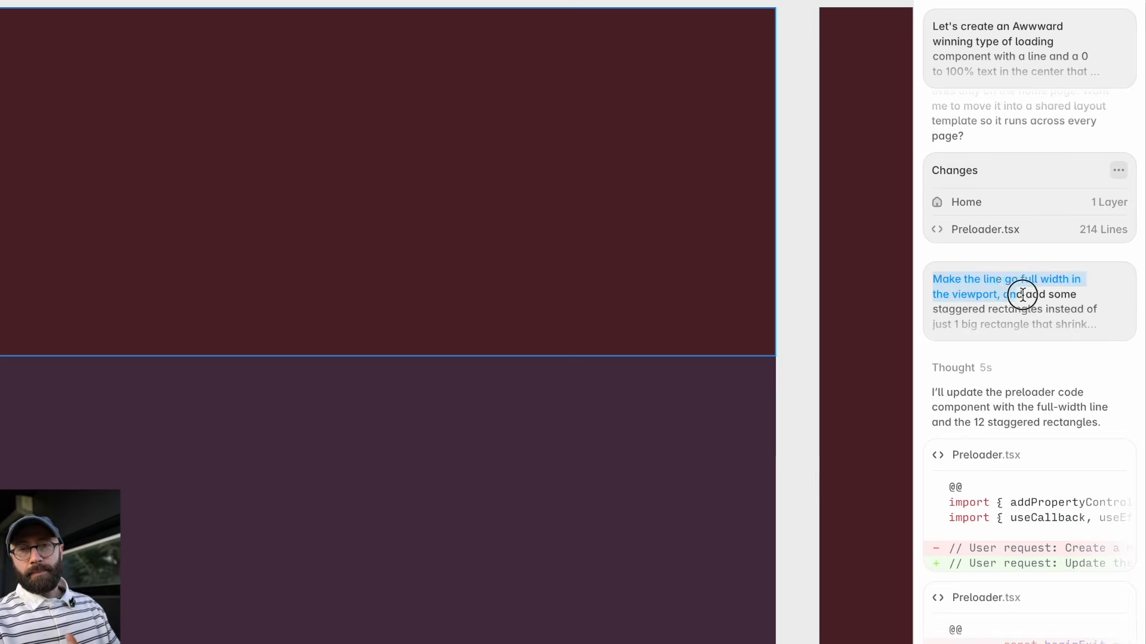
drag(1011, 292, 1114, 335)
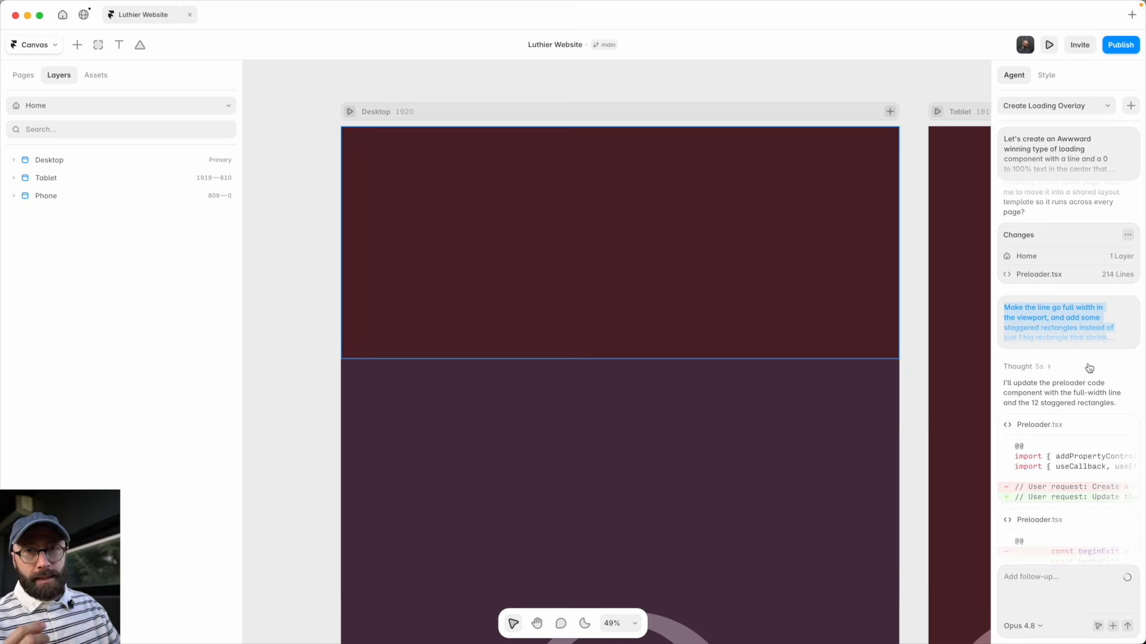
scroll(1089, 367, down, 10)
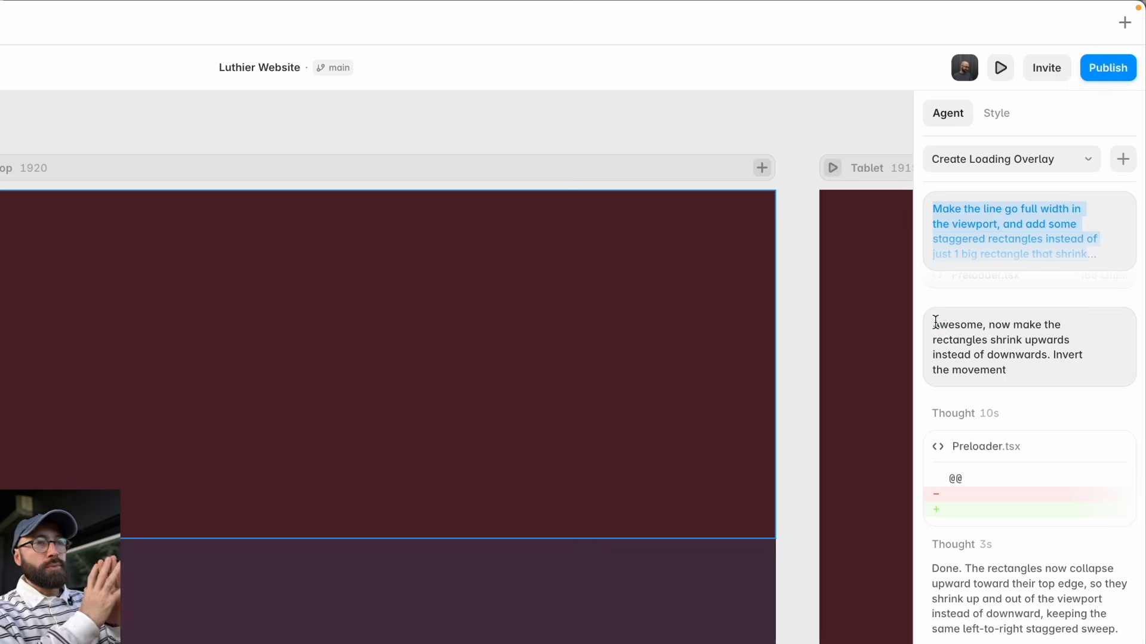
drag(1004, 216, 1057, 236)
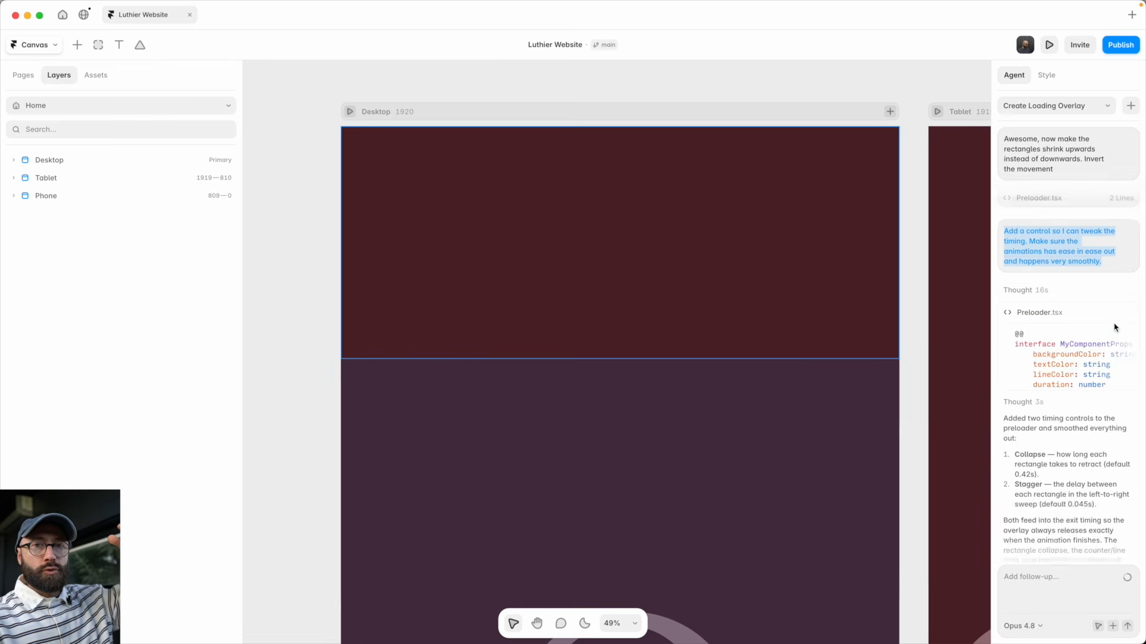
scroll(1098, 491, down, 8)
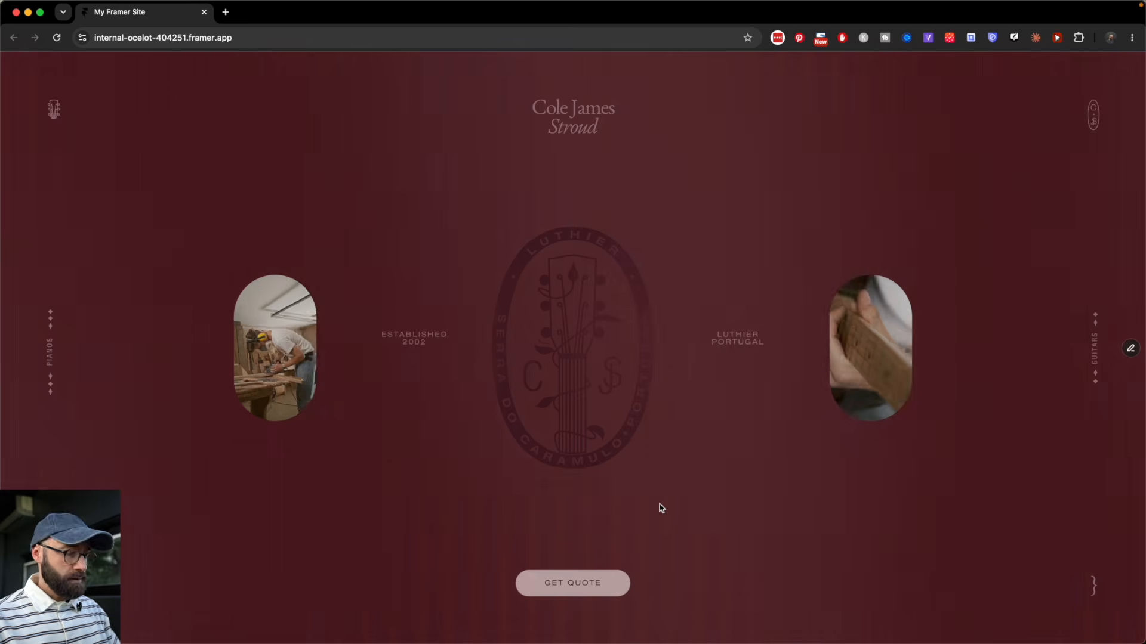
Reload the published site at full desktop width and examine the scroll story from the hero to the closing full-screen video
key(super+r)
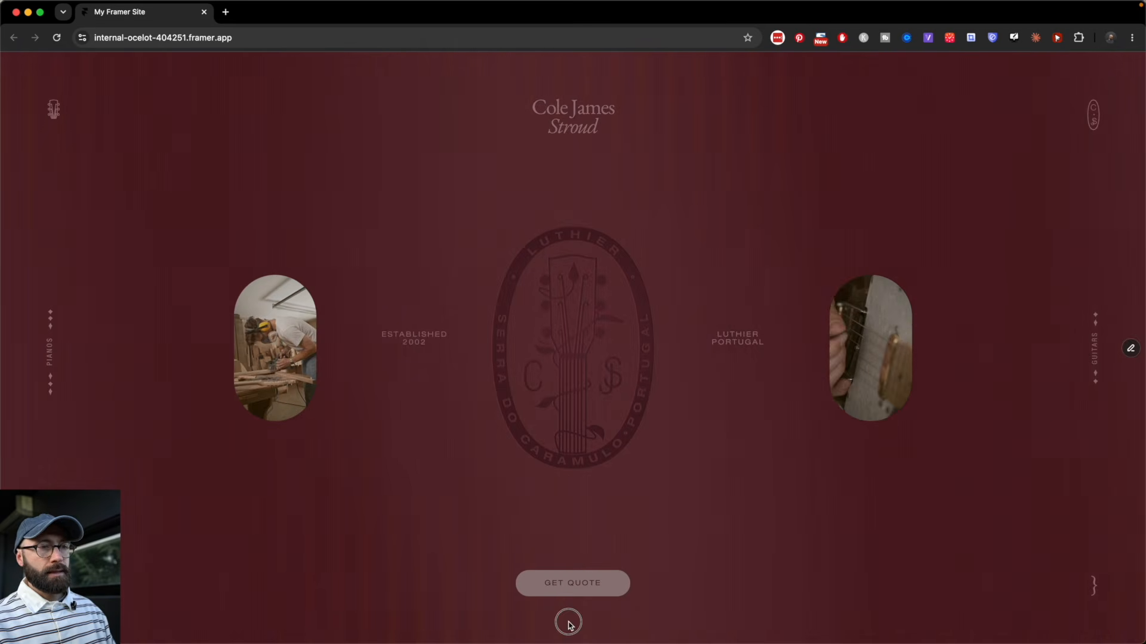
scroll(570, 626, down, 1)
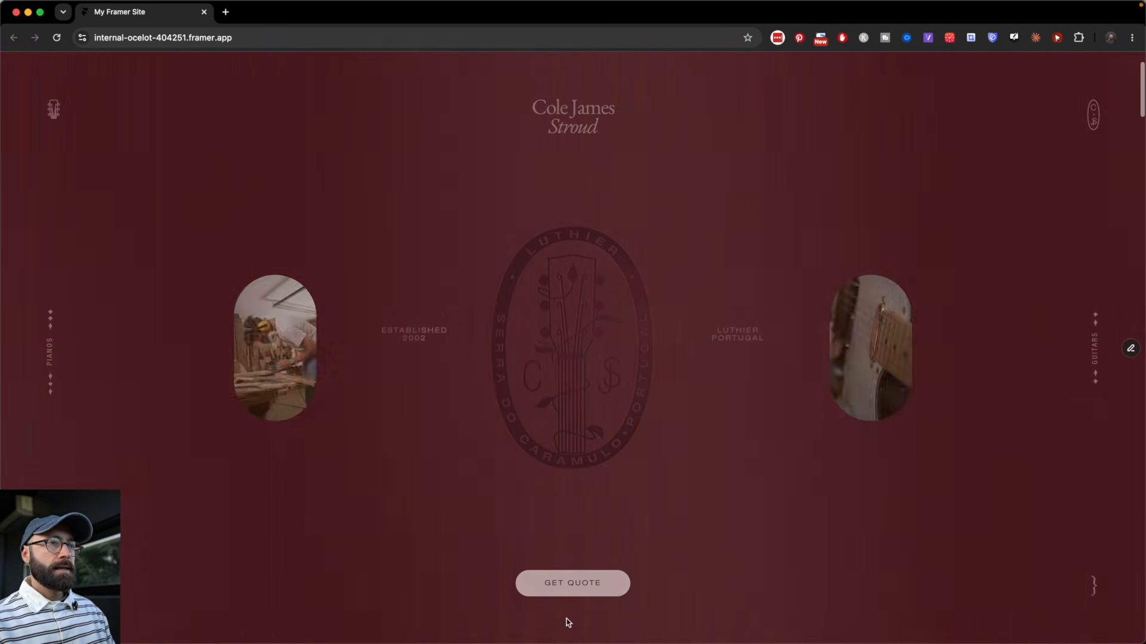
scroll(569, 621, down, 3)
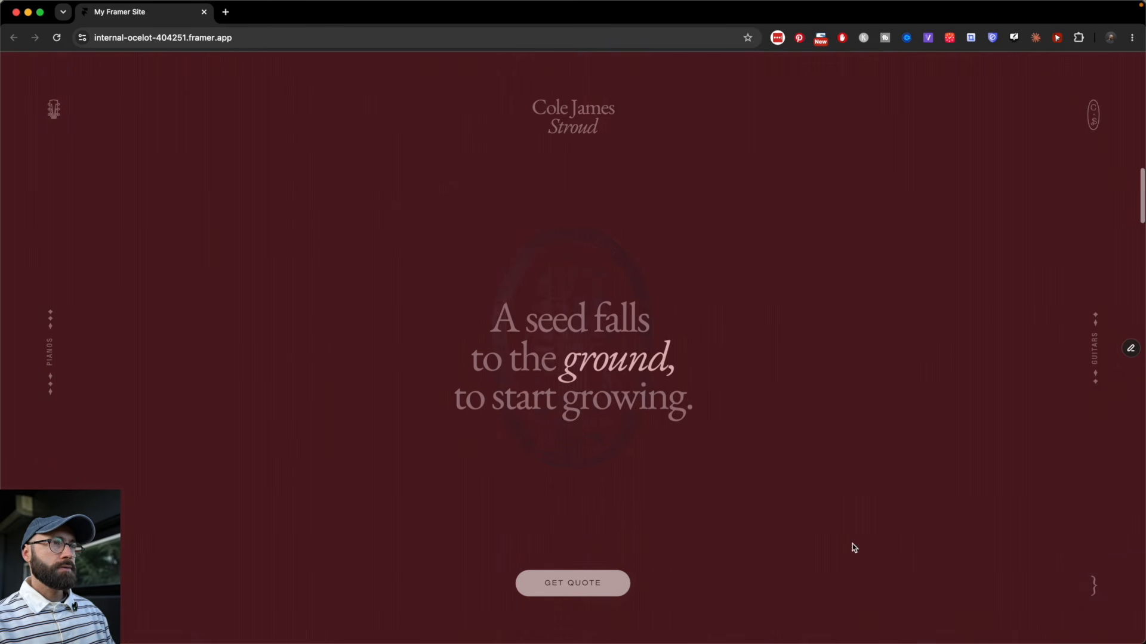
scroll(854, 548, down, 1)
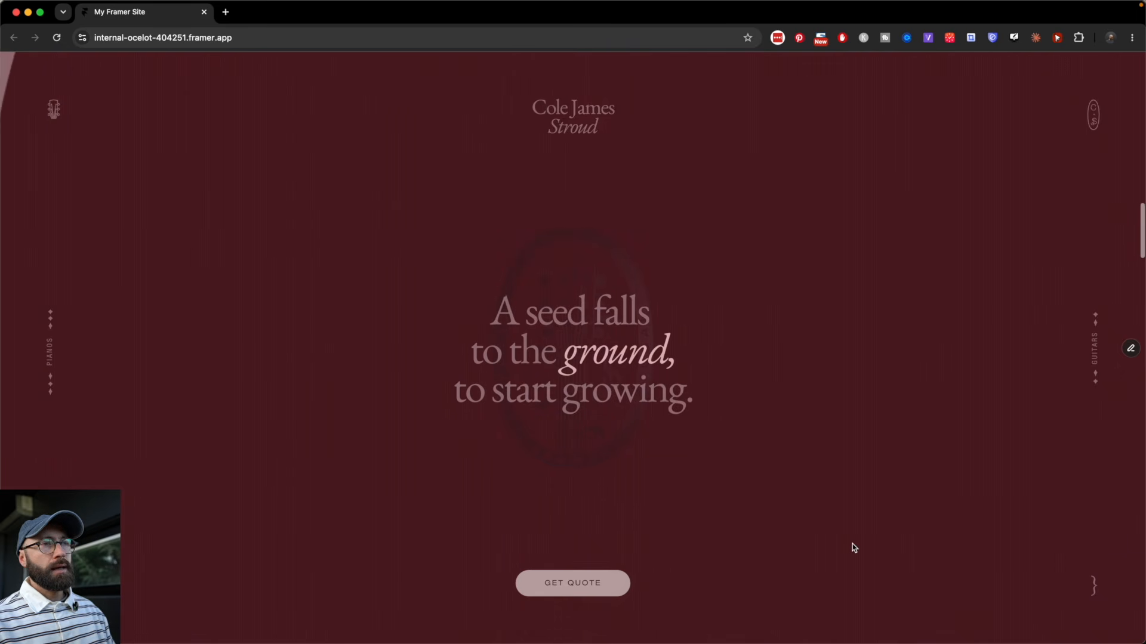
scroll(855, 548, down, 2)
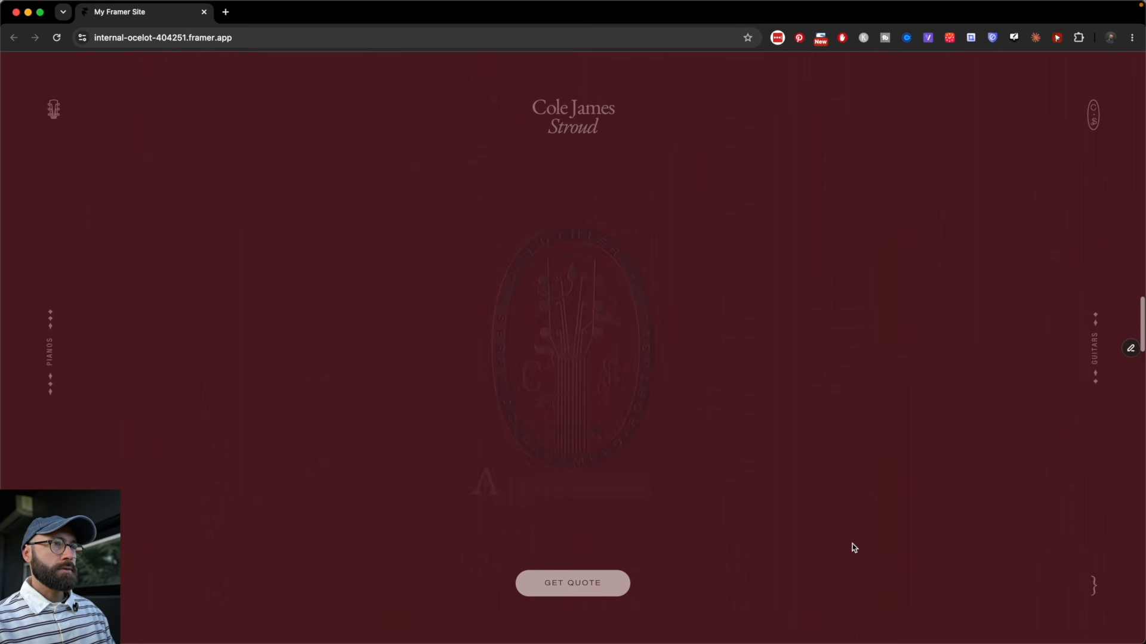
scroll(855, 548, down, 2)
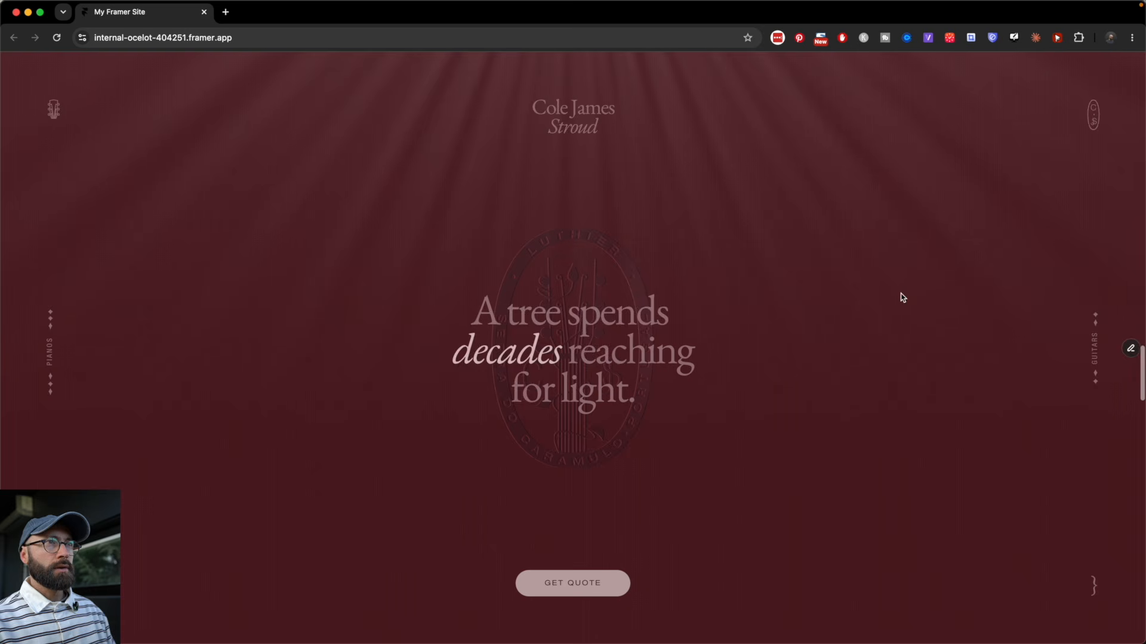
scroll(637, 476, down, 2)
scroll(639, 475, down, 3)
scroll(639, 422, down, 1)
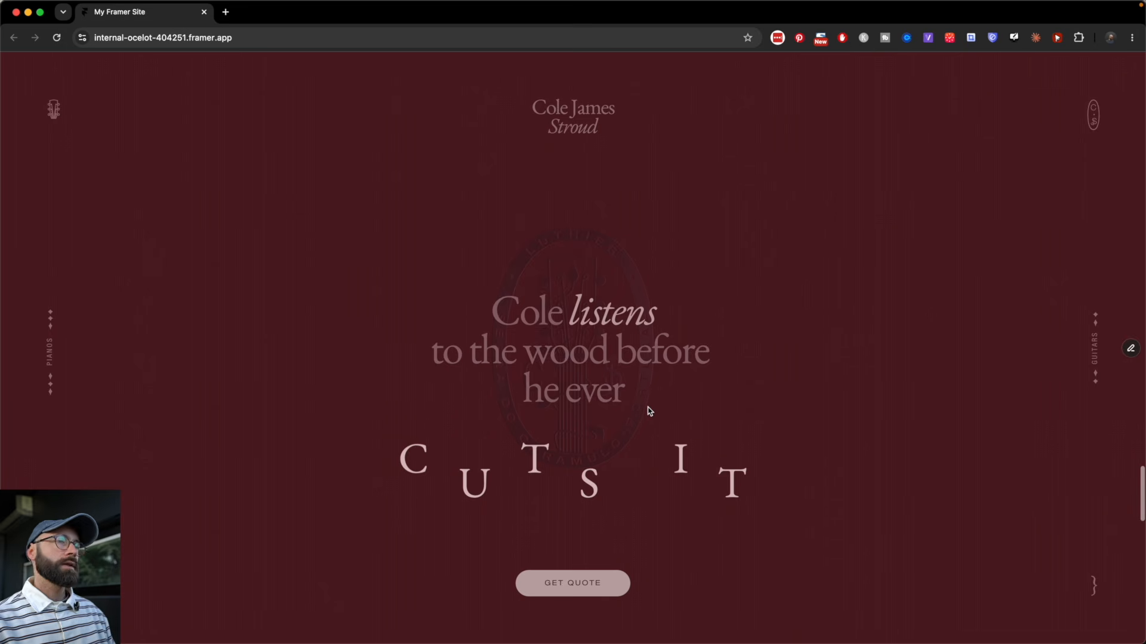
scroll(656, 429, down, 3)
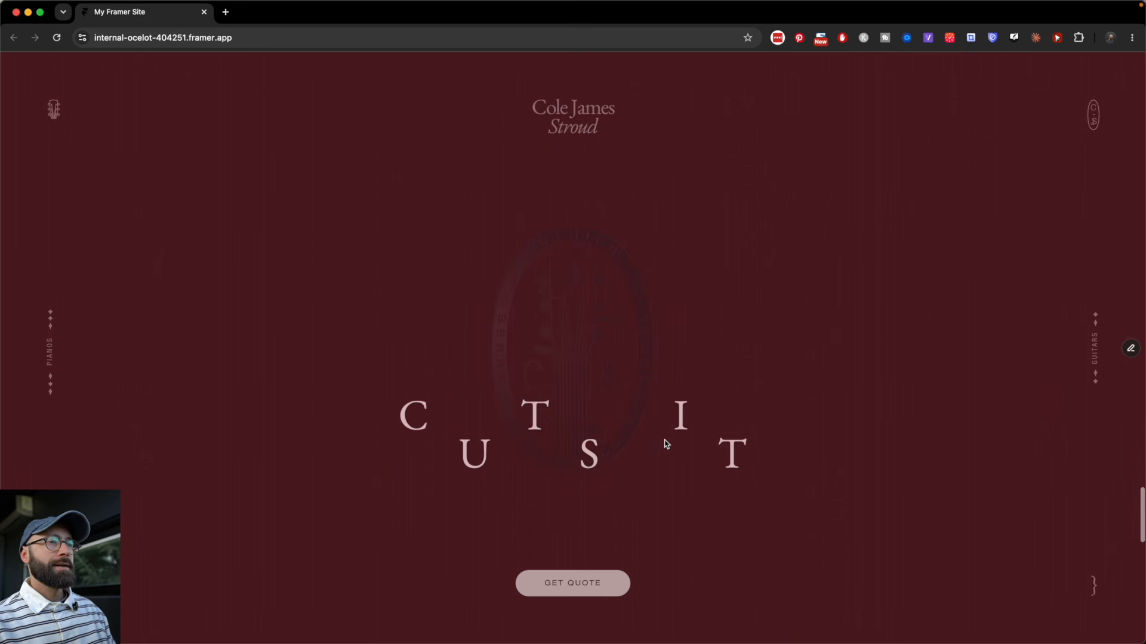
scroll(692, 477, up, 2)
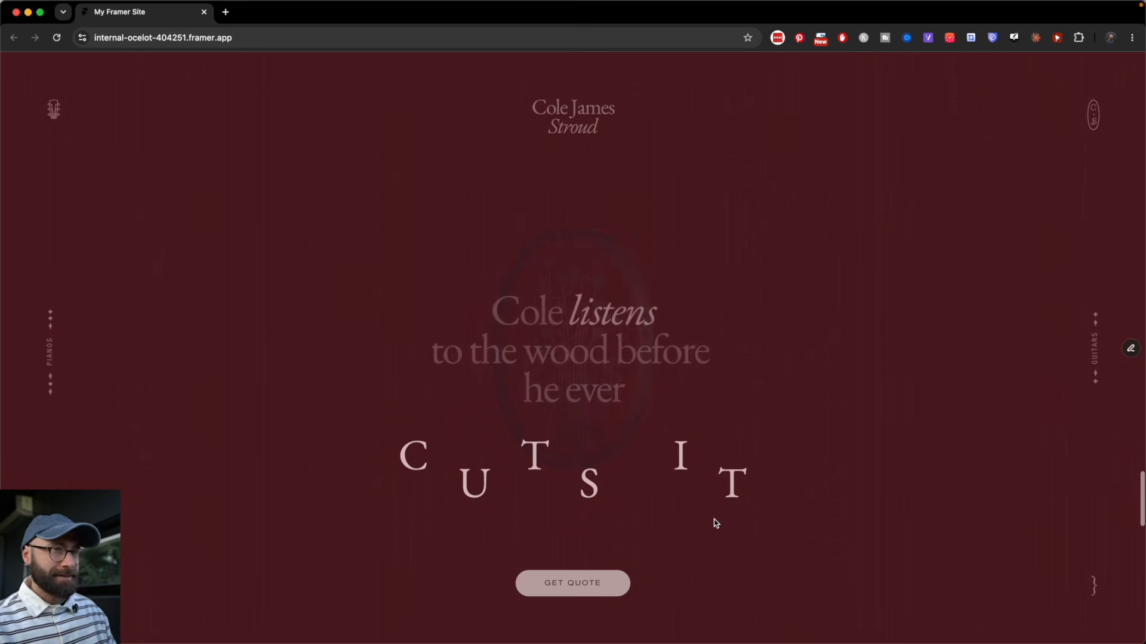
scroll(716, 523, down, 5)
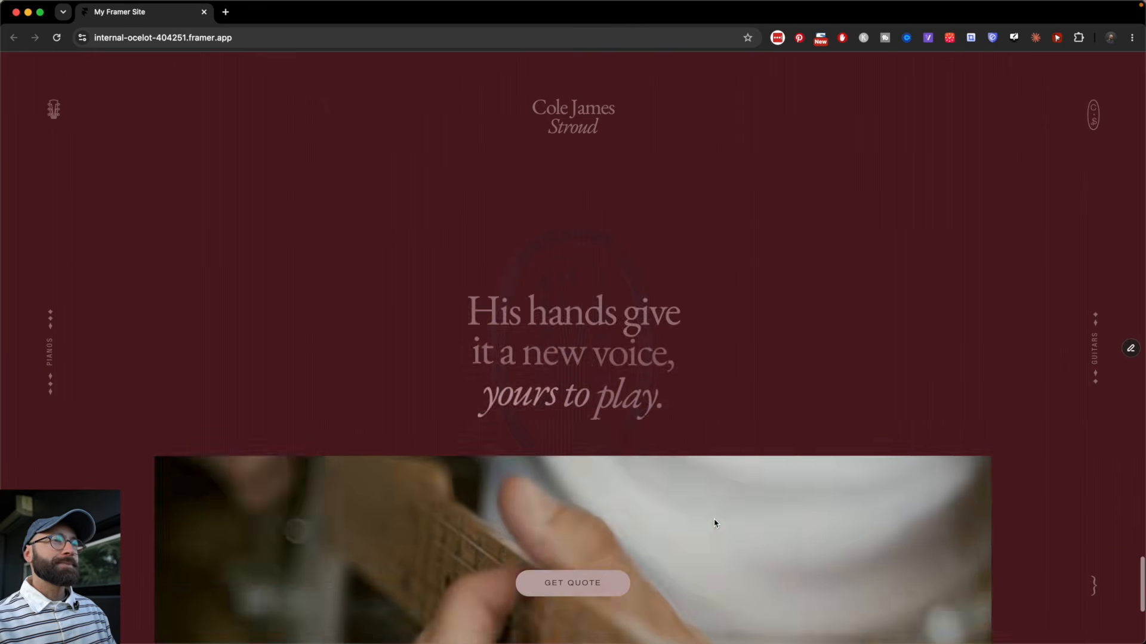
scroll(716, 523, down, 5)
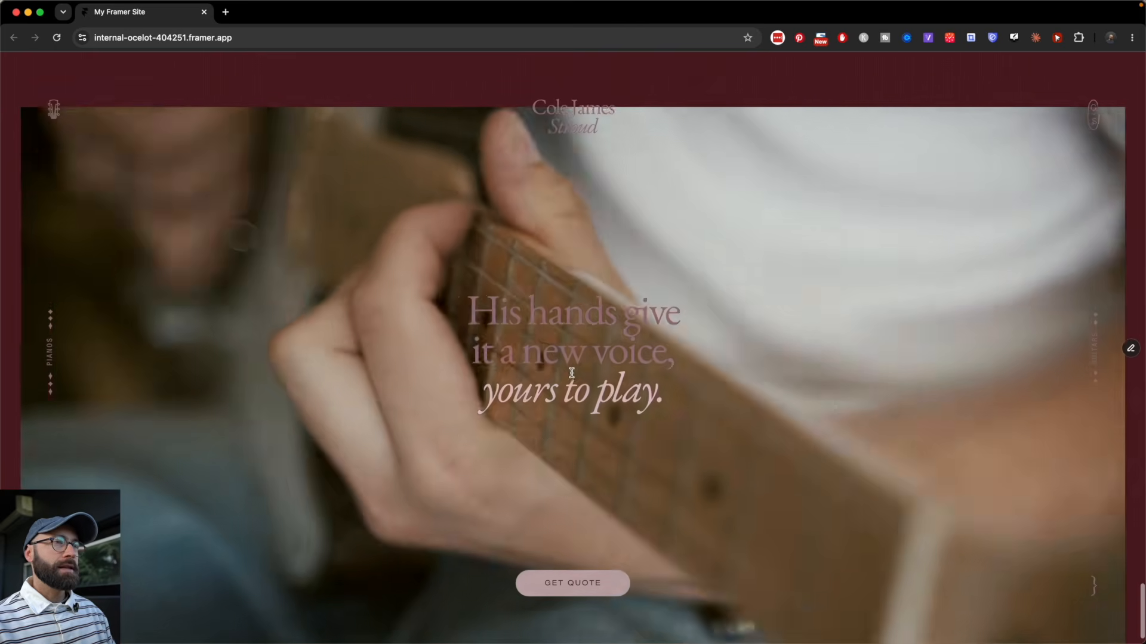
scroll(569, 373, down, 2)
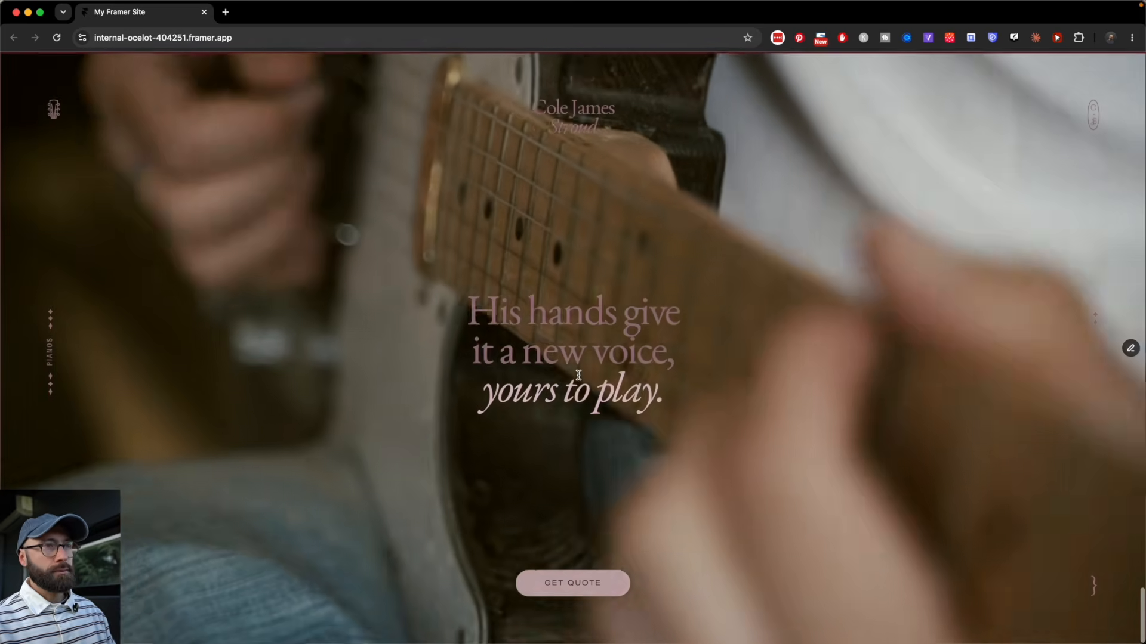
scroll(579, 375, down, 3)
Resize the published site's browser window to phone width, widen it slightly, and narrow it again to check the responsive hero layout
drag(1142, 253, 292, 312)
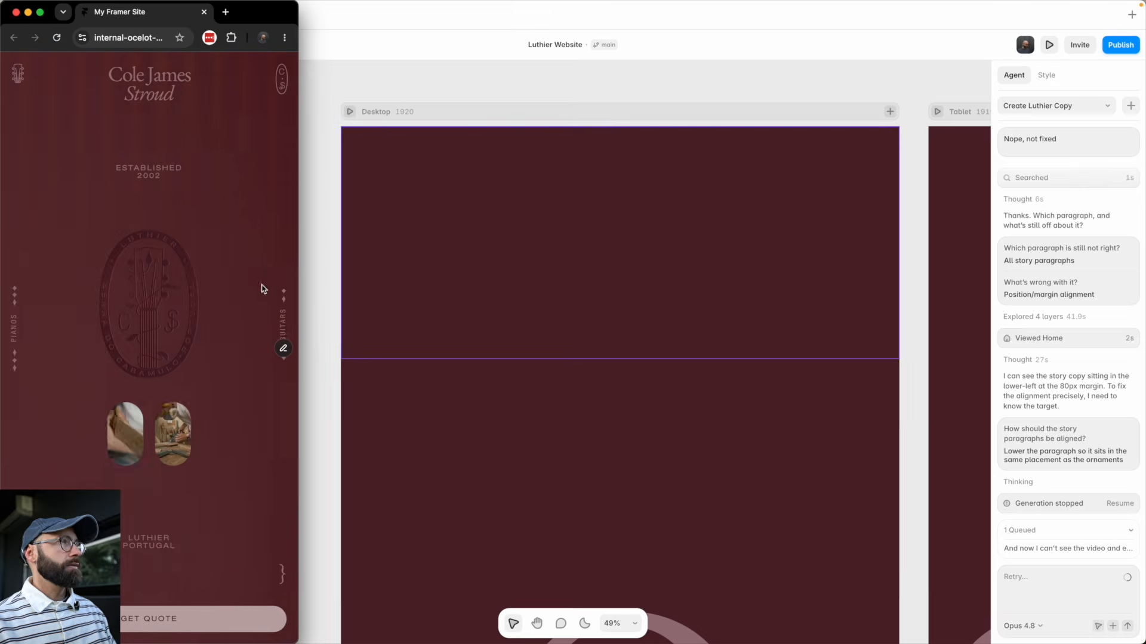
drag(300, 257, 415, 277)
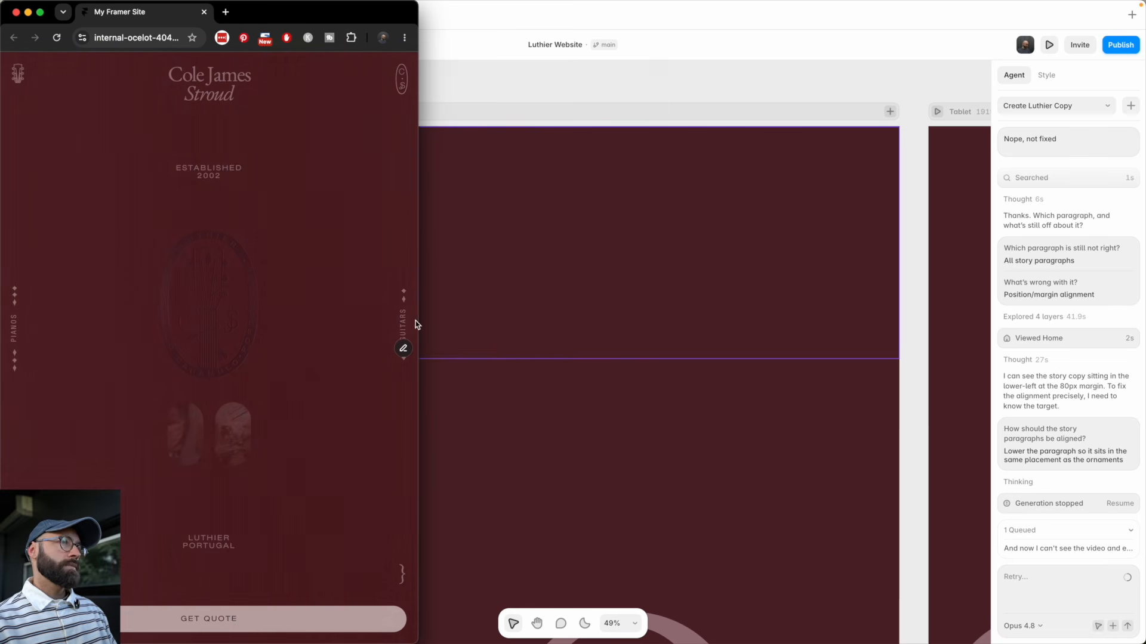
drag(418, 315, 201, 319)
Check the story slides down to the closing video at phone width, and enlarge the browser window to a wider landscape size
scroll(185, 369, down, 10)
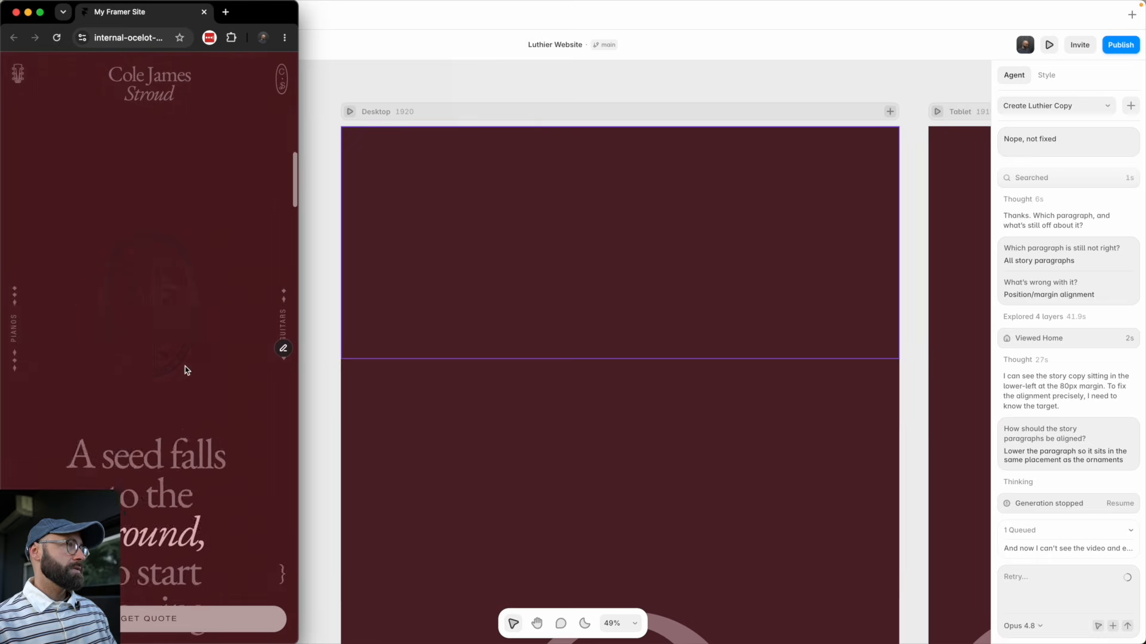
scroll(185, 366, down, 10)
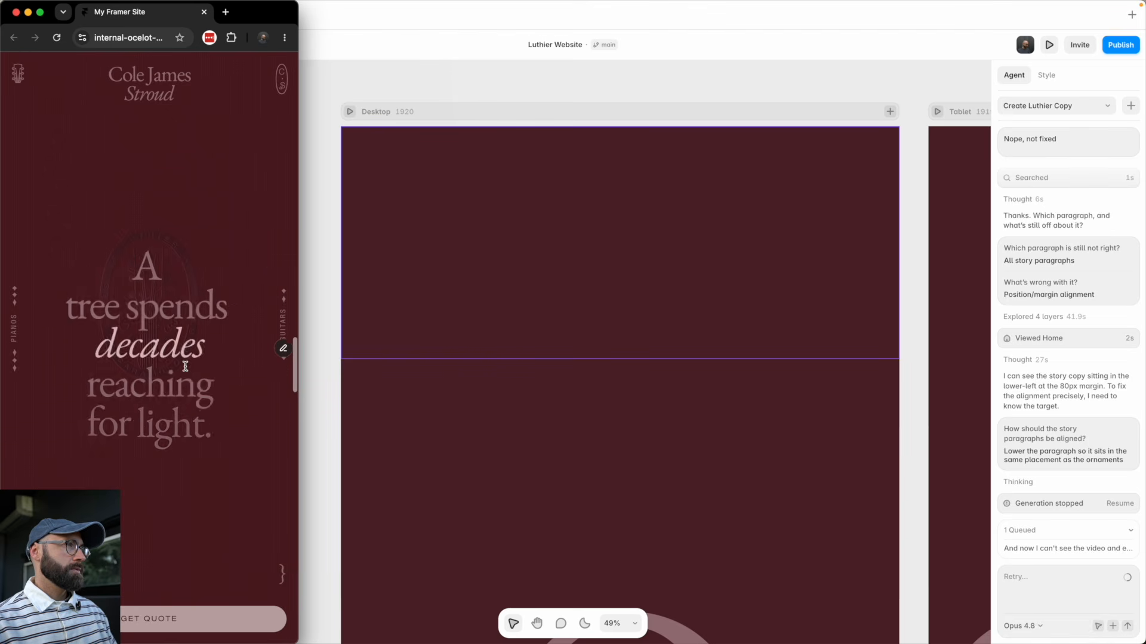
scroll(185, 366, down, 10)
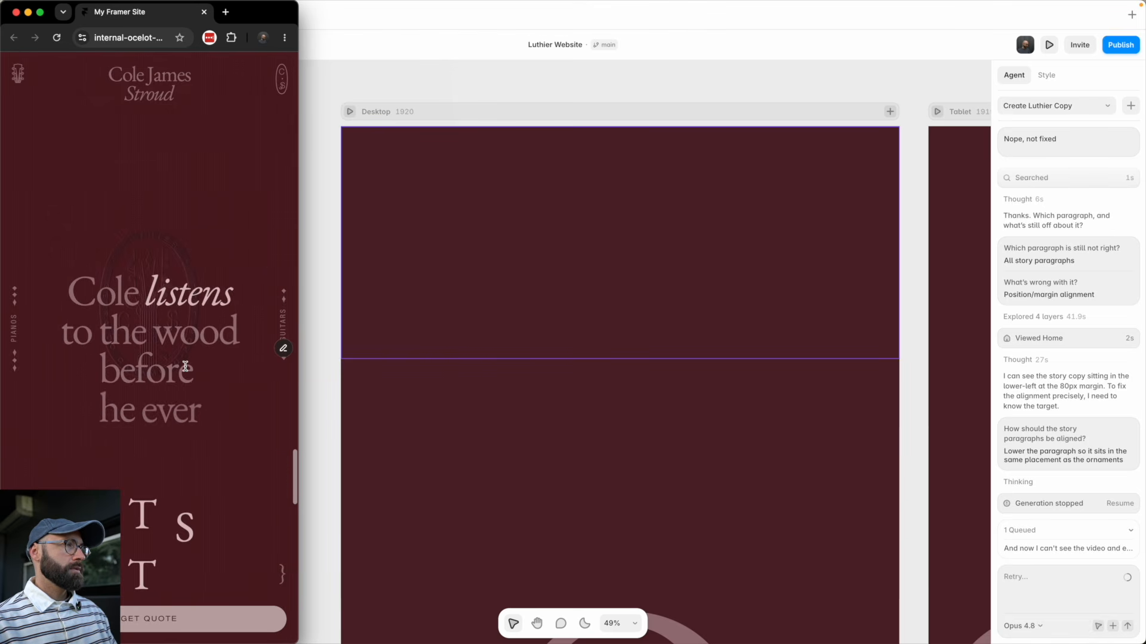
scroll(185, 366, down, 5)
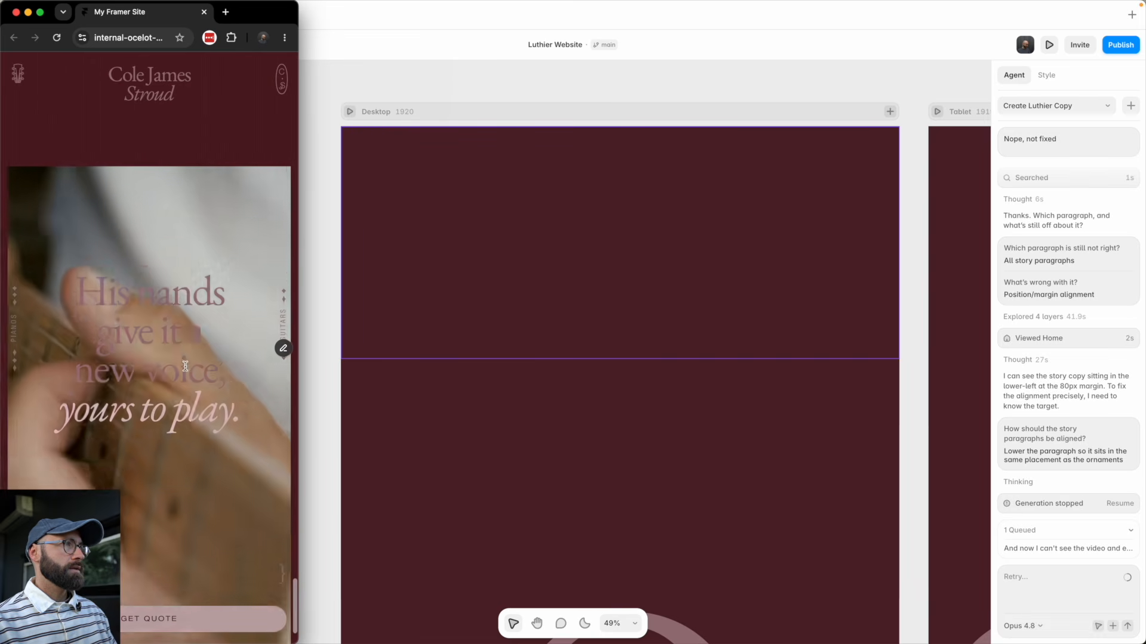
drag(298, 270, 723, 457)
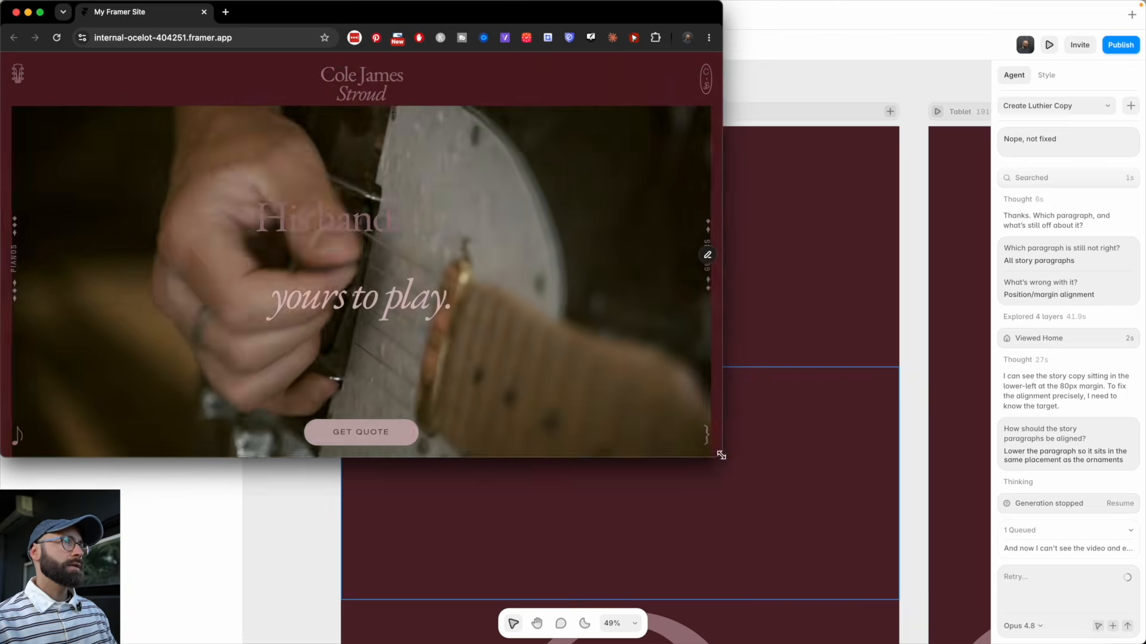
Check the closing video and hero of the published site in the short landscape window, and enlarge the browser window to a taller size
scroll(491, 329, down, 5)
scroll(491, 328, up, 10)
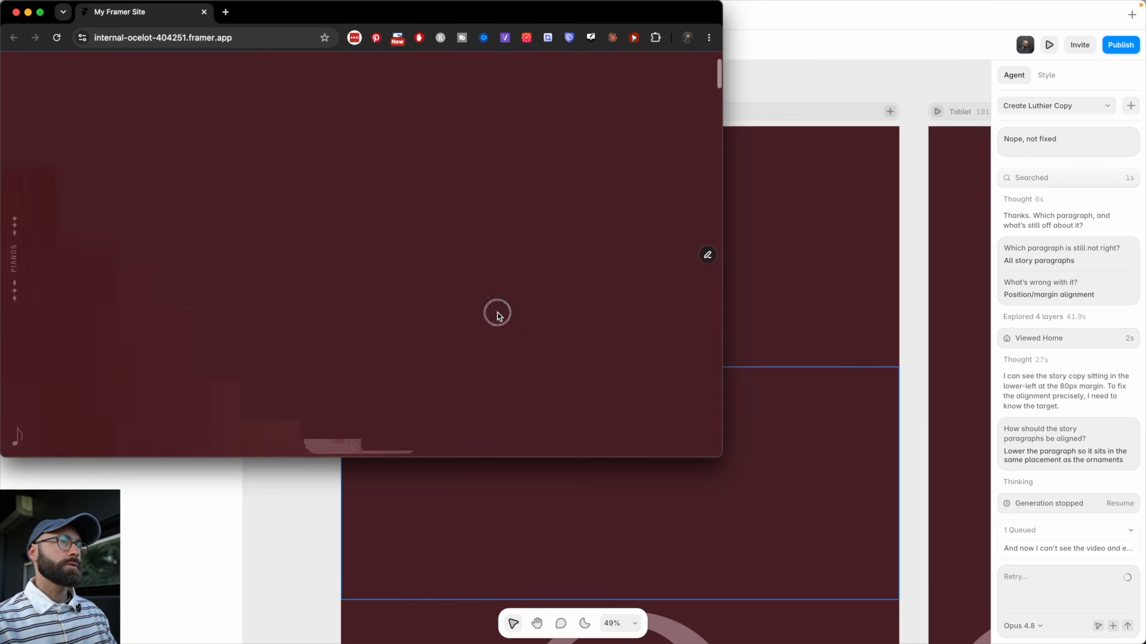
drag(722, 457, 779, 538)
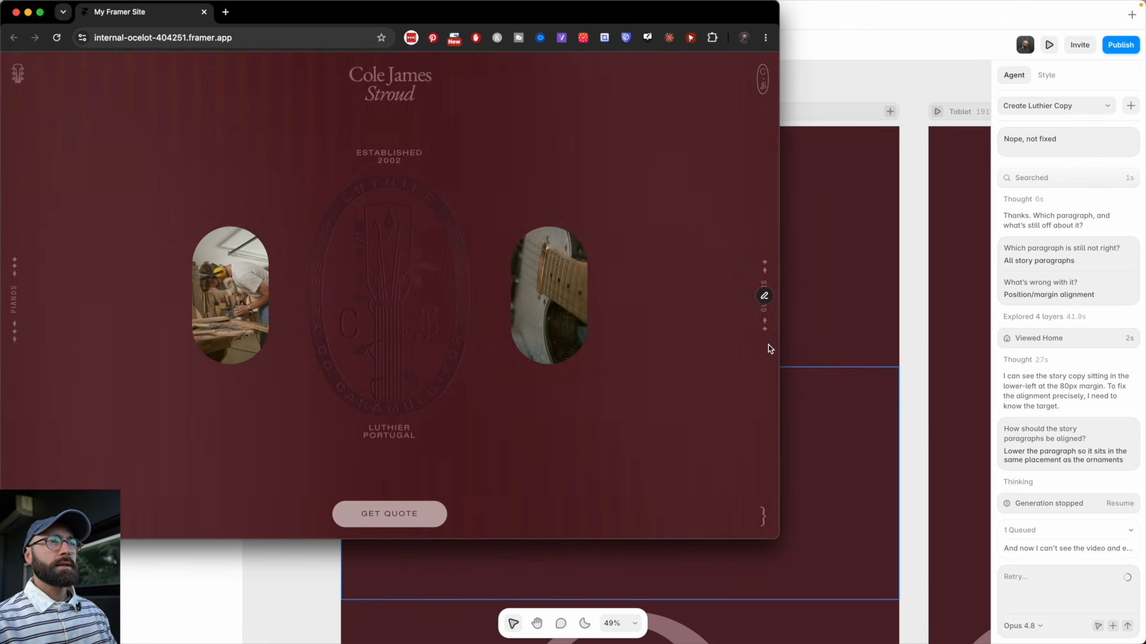
Examine the published scroll story at the enlarged window size, from the embossed logo hero through the text slides to the closing video
scroll(589, 307, down, 2)
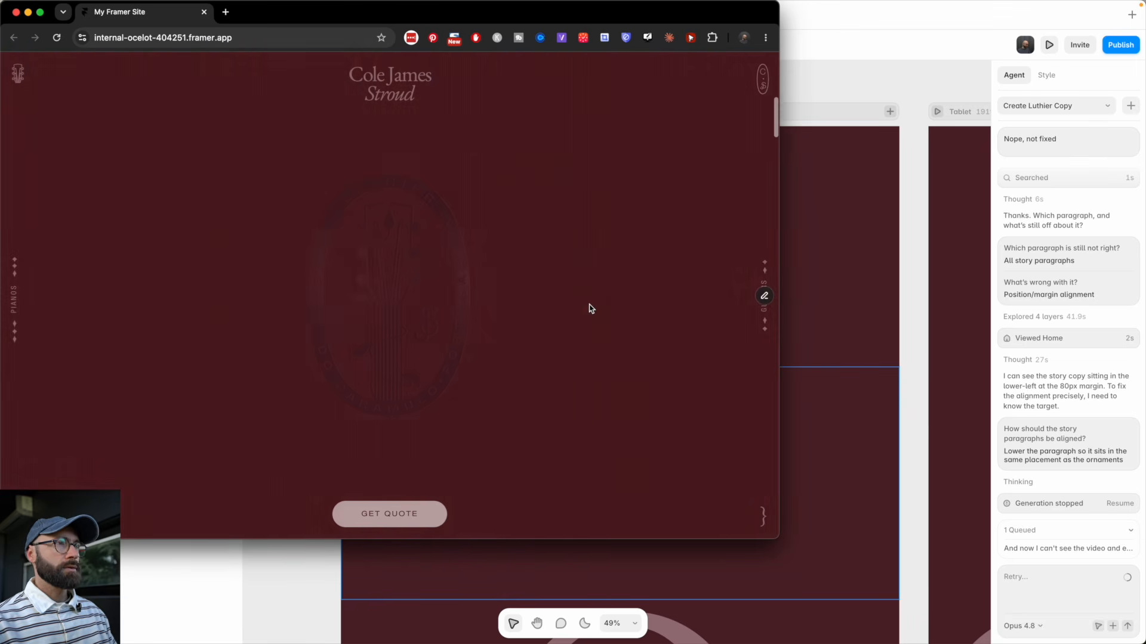
scroll(589, 308, down, 3)
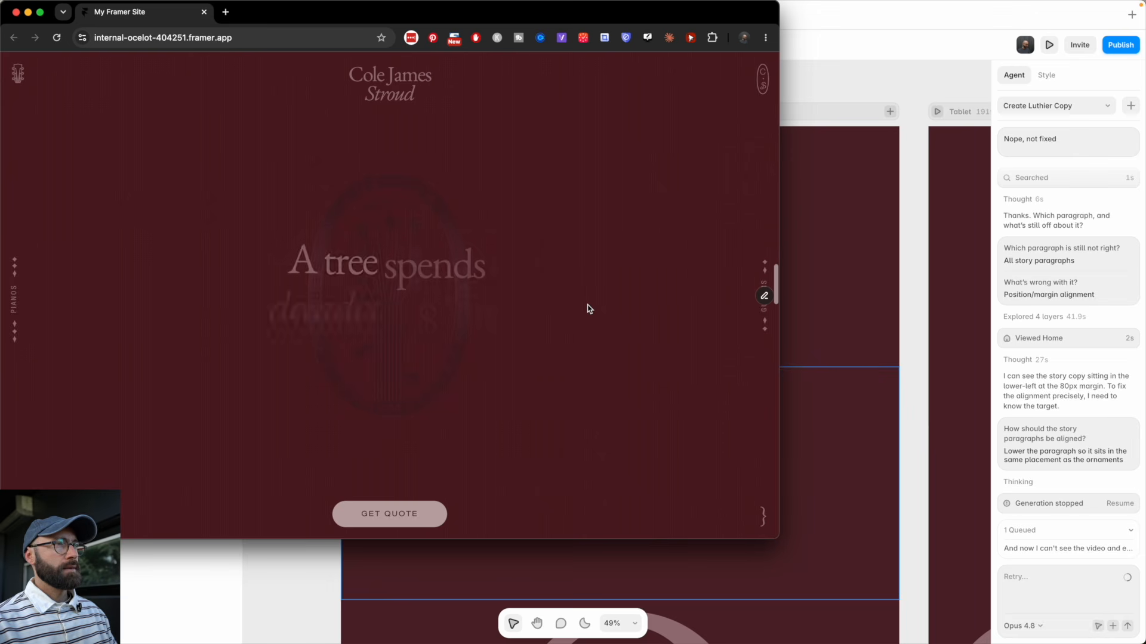
scroll(589, 309, down, 3)
scroll(589, 309, down, 5)
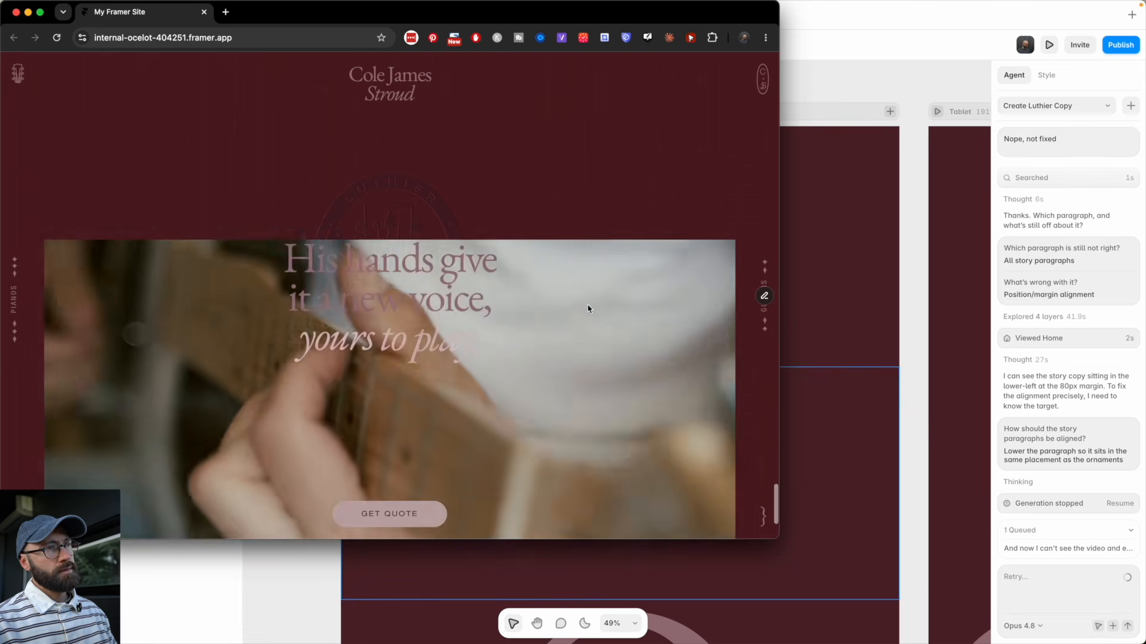
scroll(588, 309, down, 2)
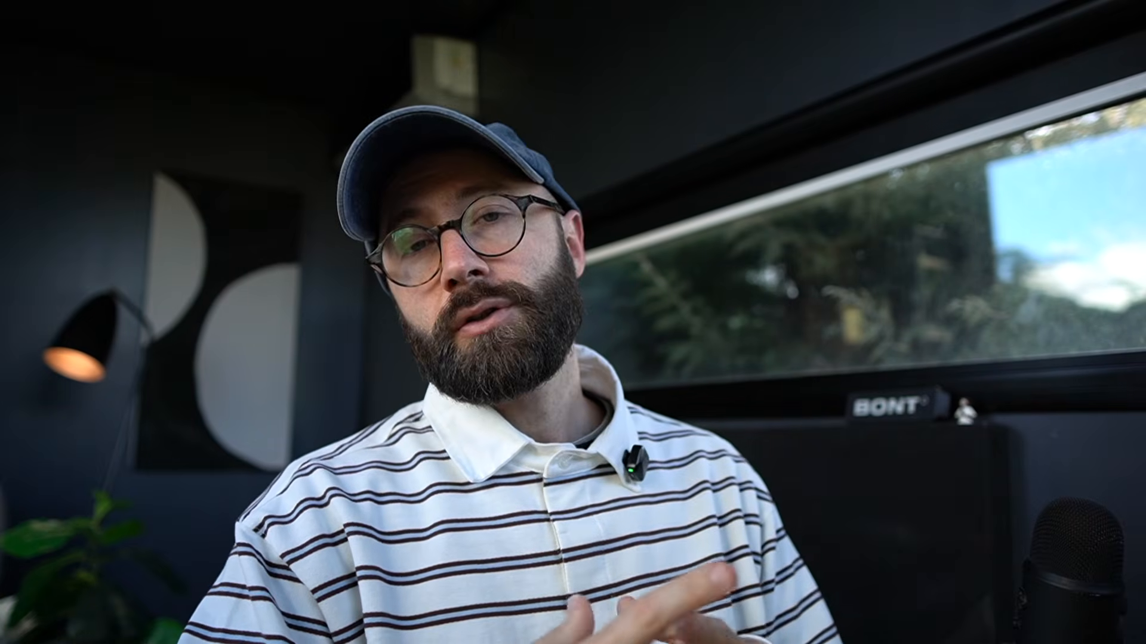
scroll(407, 373, down, 10)
scroll(407, 373, down, 10)
scroll(407, 373, up, 10)
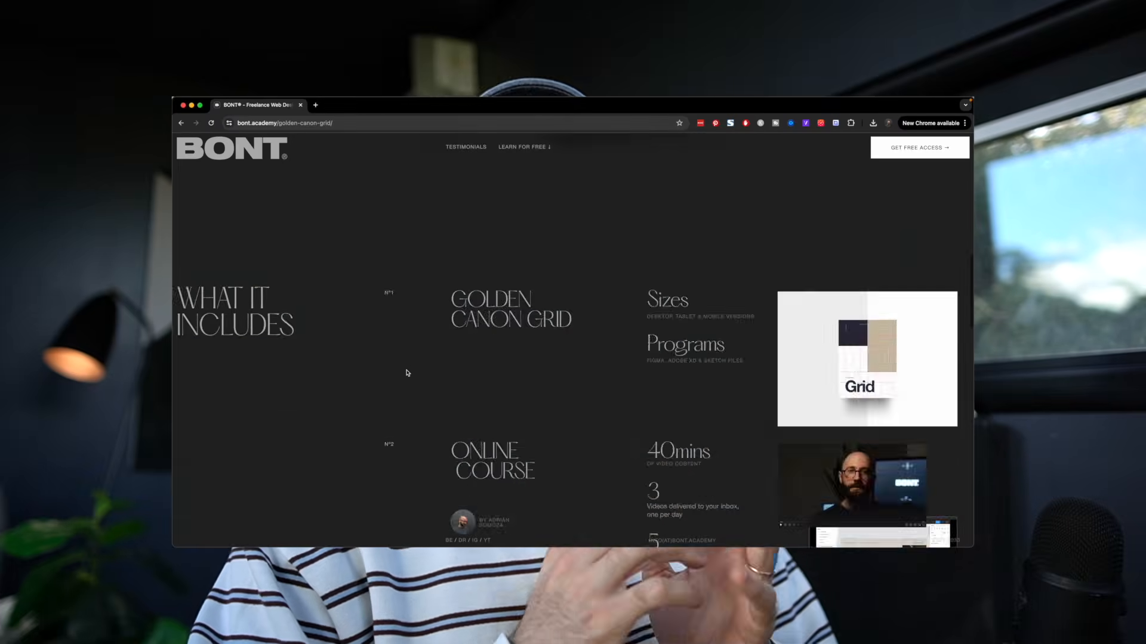
scroll(407, 373, up, 5)
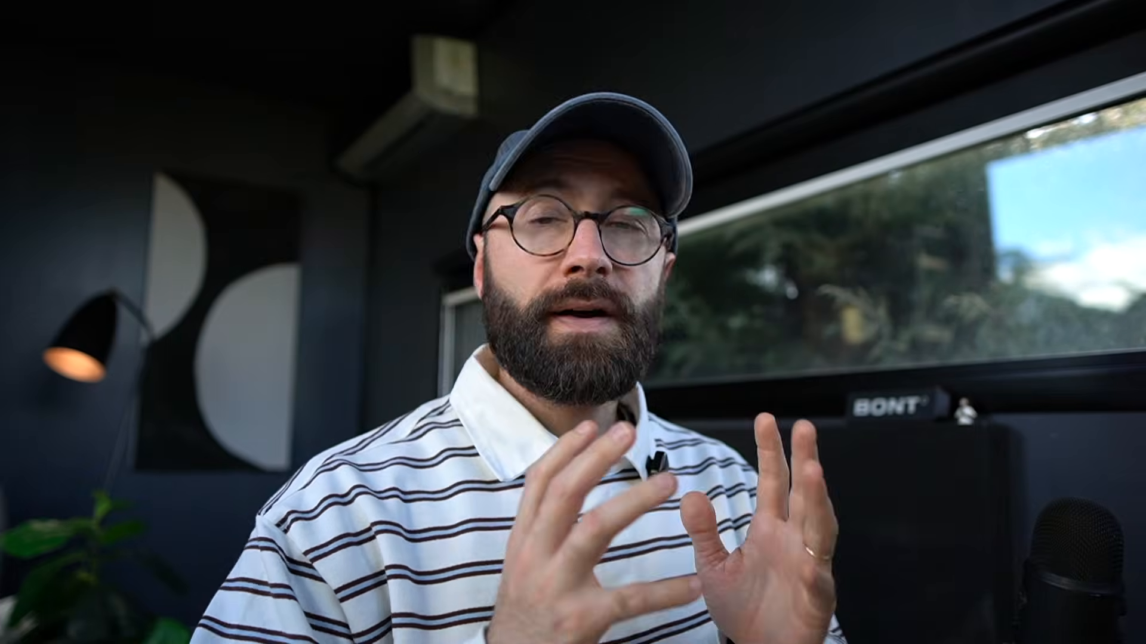